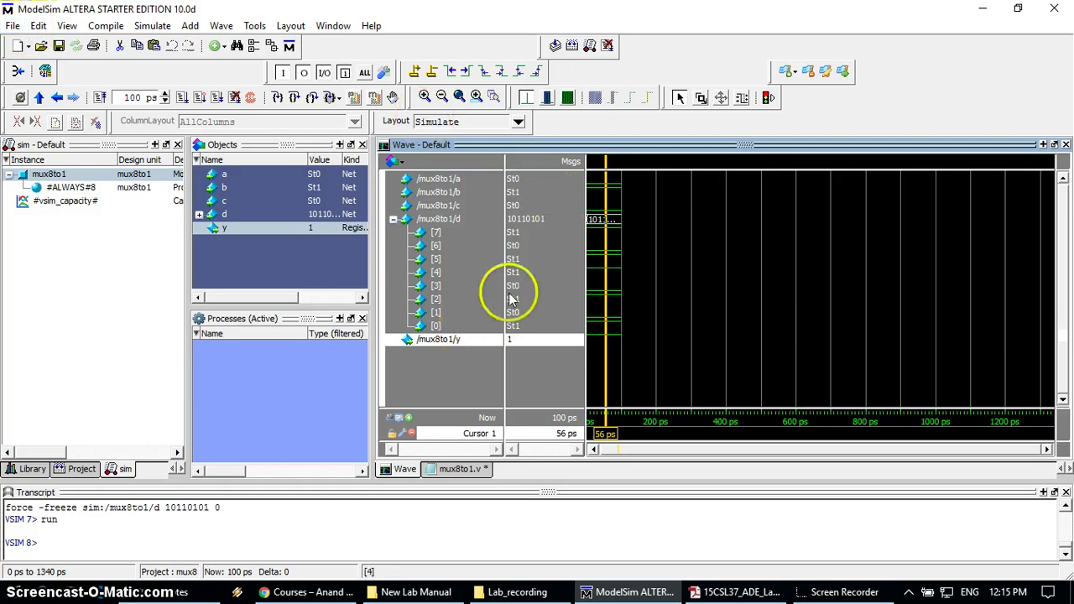
- Close the Wave window of the mux8to1 simulation
click(279, 260)
click(50, 174)
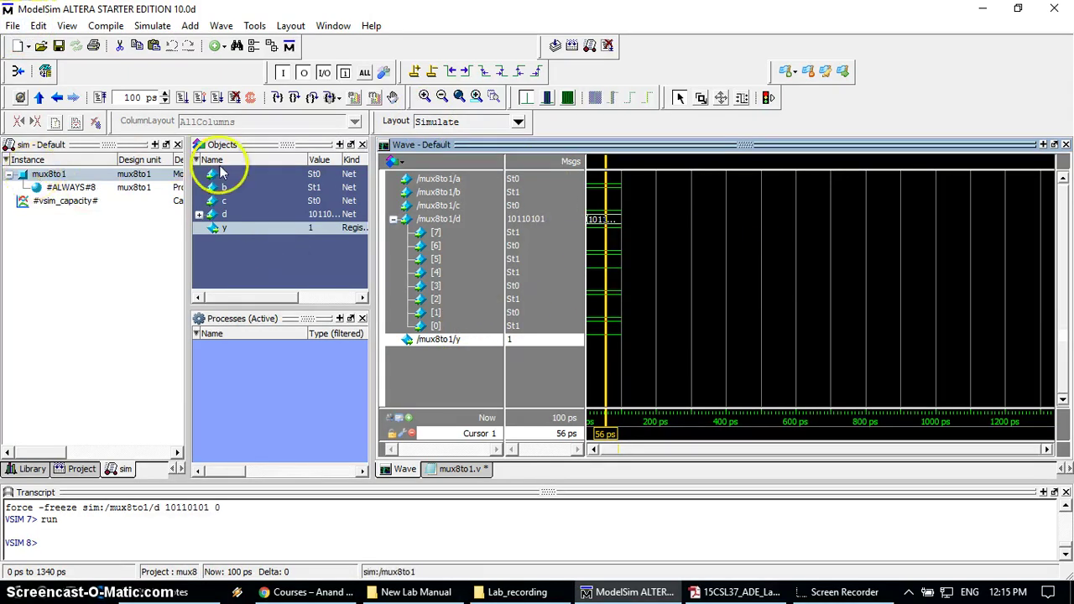
click(13, 26)
click(32, 86)
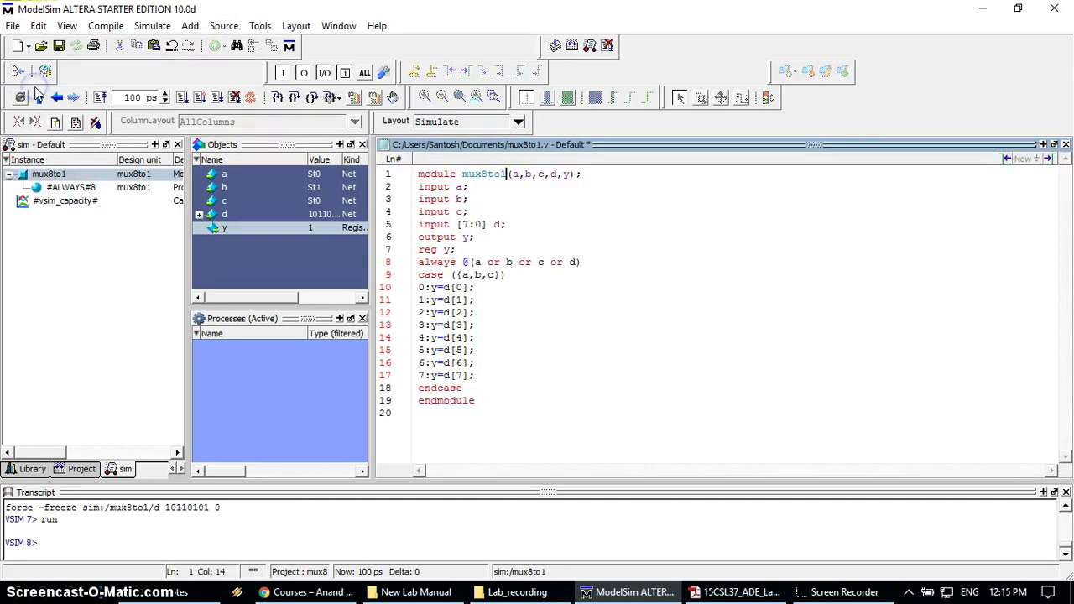
- Close the mux8to1.v source file, discarding its unsaved changes
click(13, 26)
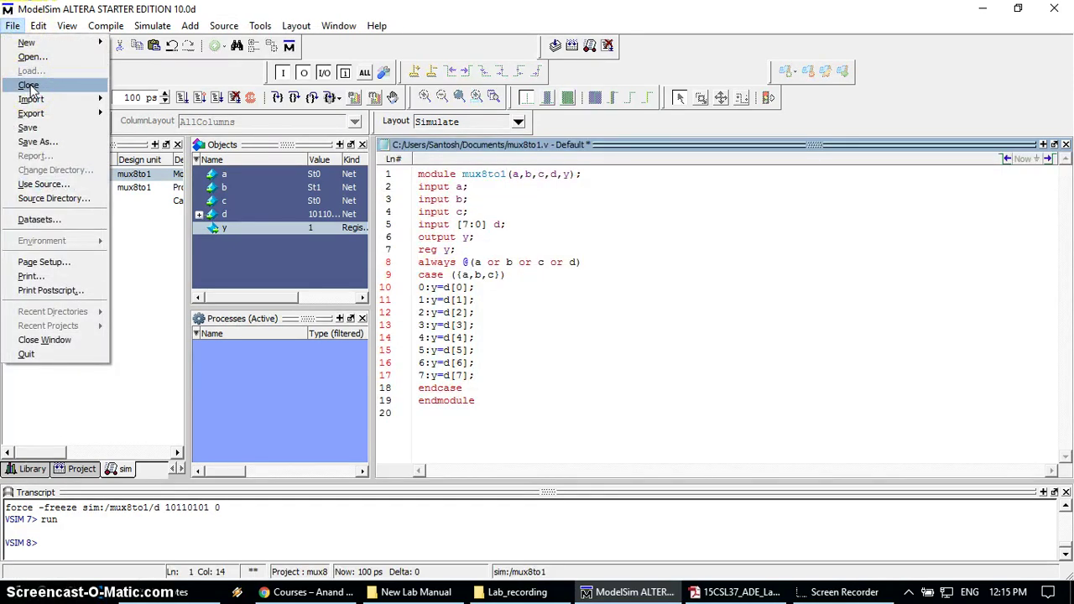
click(30, 86)
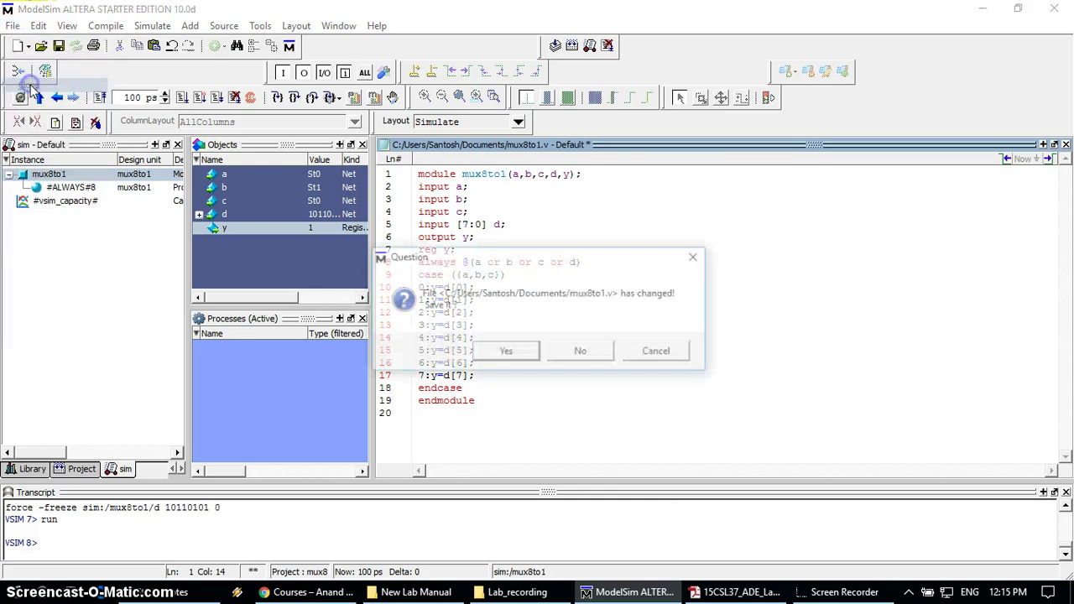
click(570, 354)
- End the running mux8to1 simulation
click(12, 26)
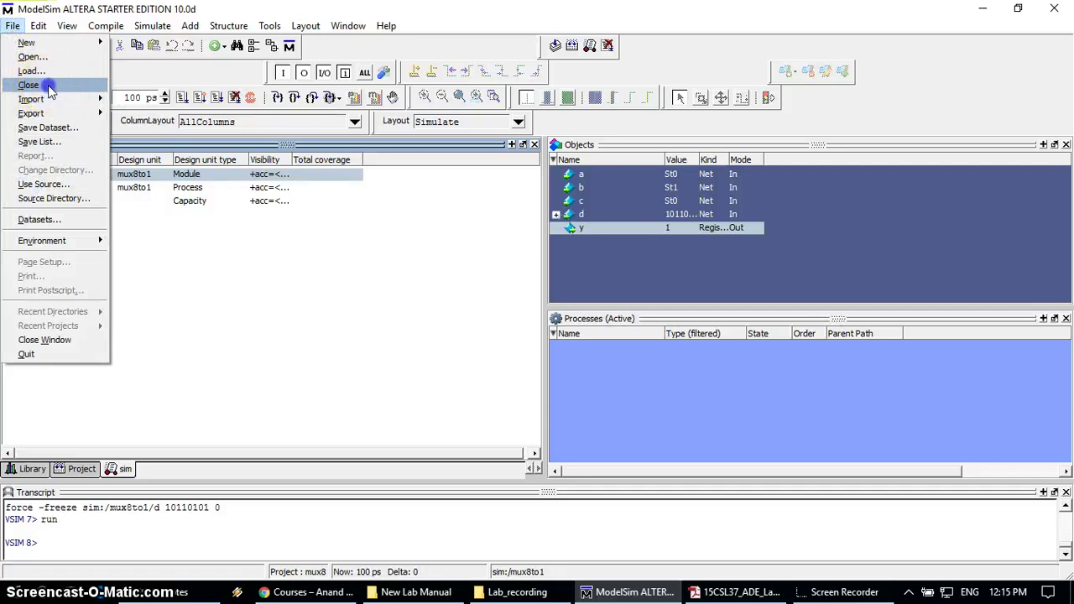
click(48, 85)
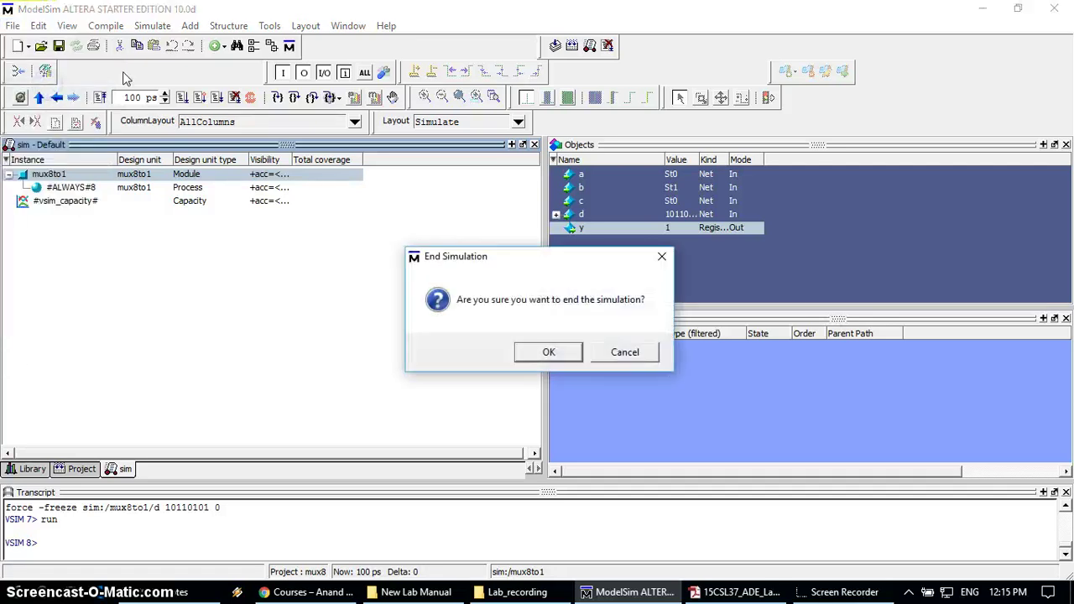
click(550, 352)
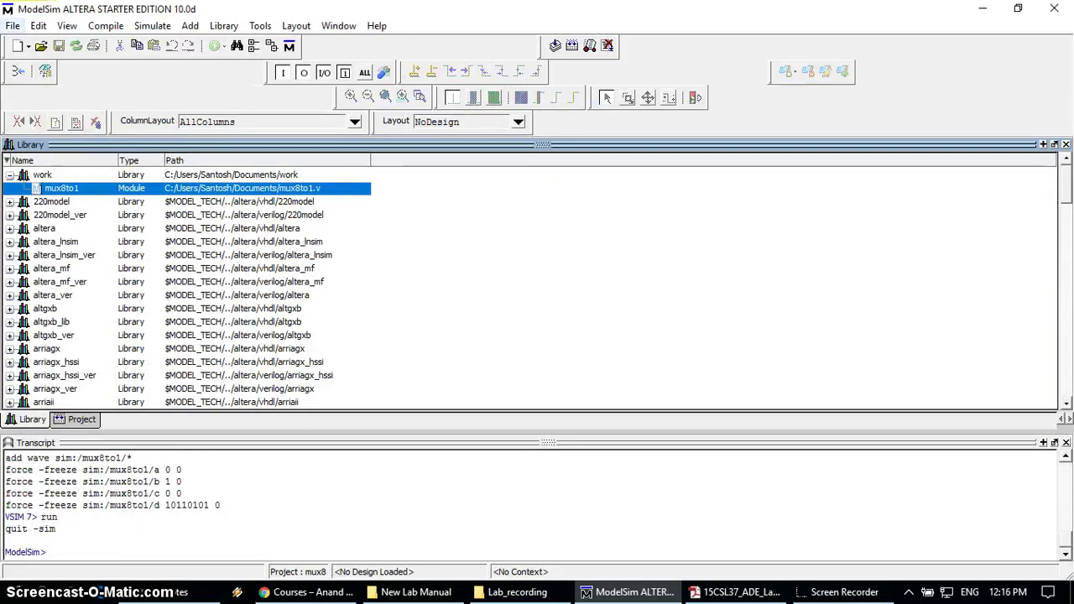
- Check the project files, then return to the library list
click(12, 25)
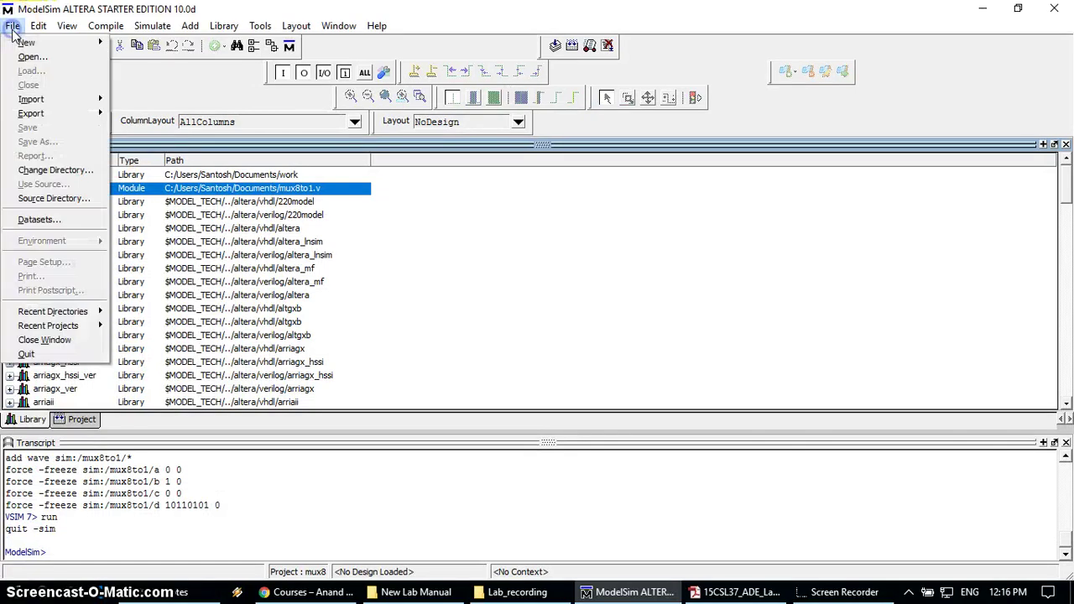
click(44, 79)
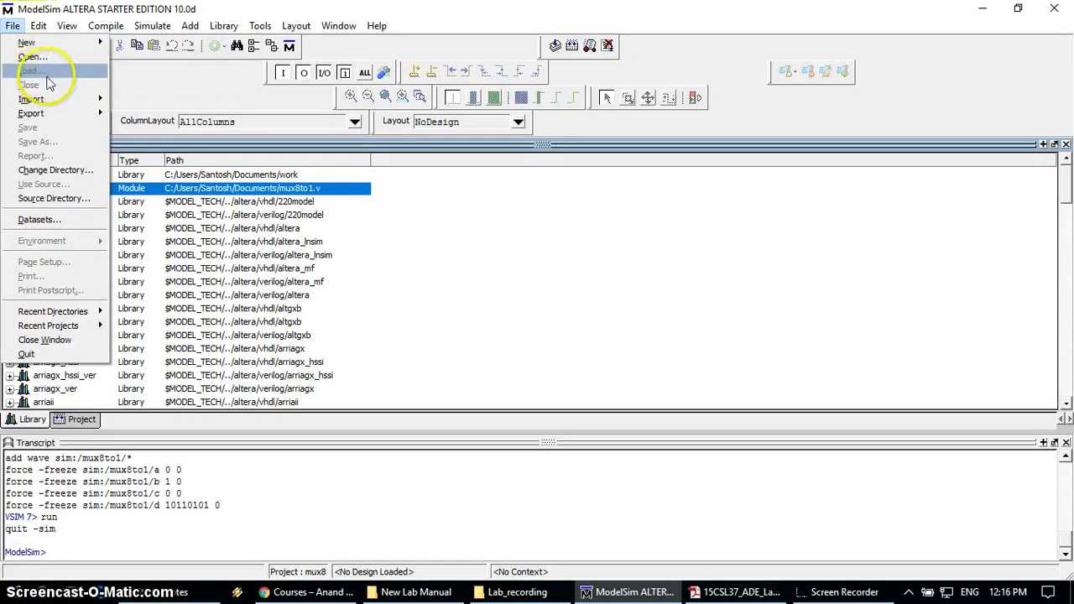
click(87, 425)
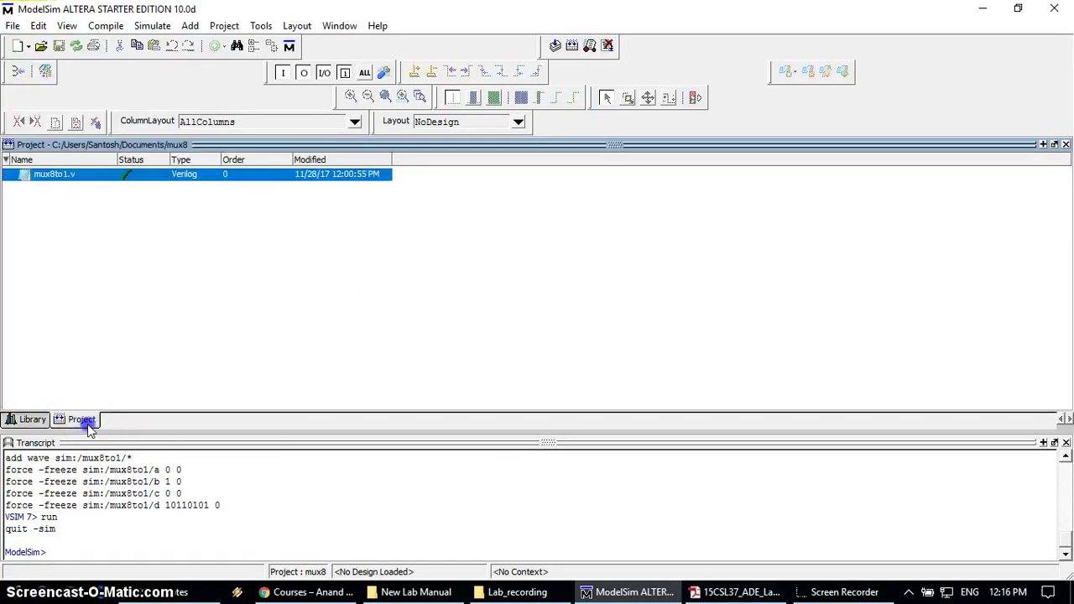
click(25, 419)
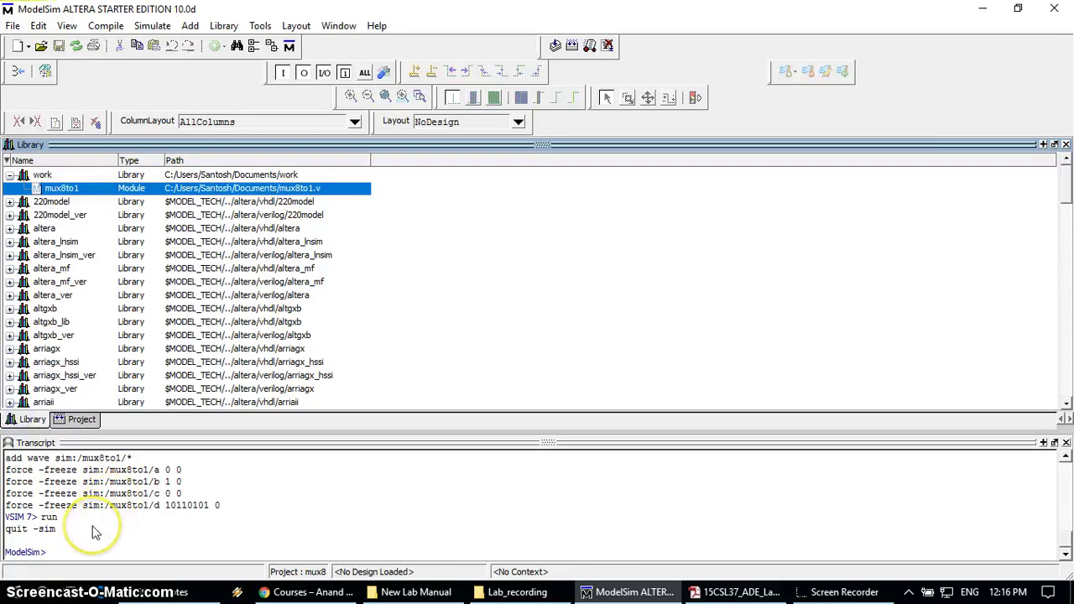
- Close the mux8 project and create project 'dff' with the default work library
click(143, 71)
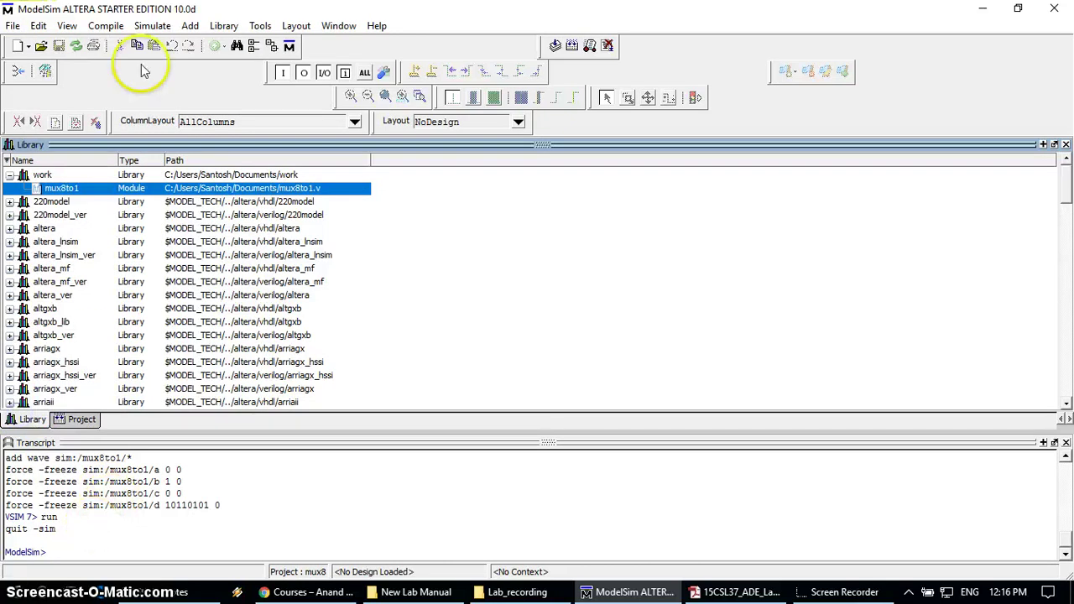
click(13, 27)
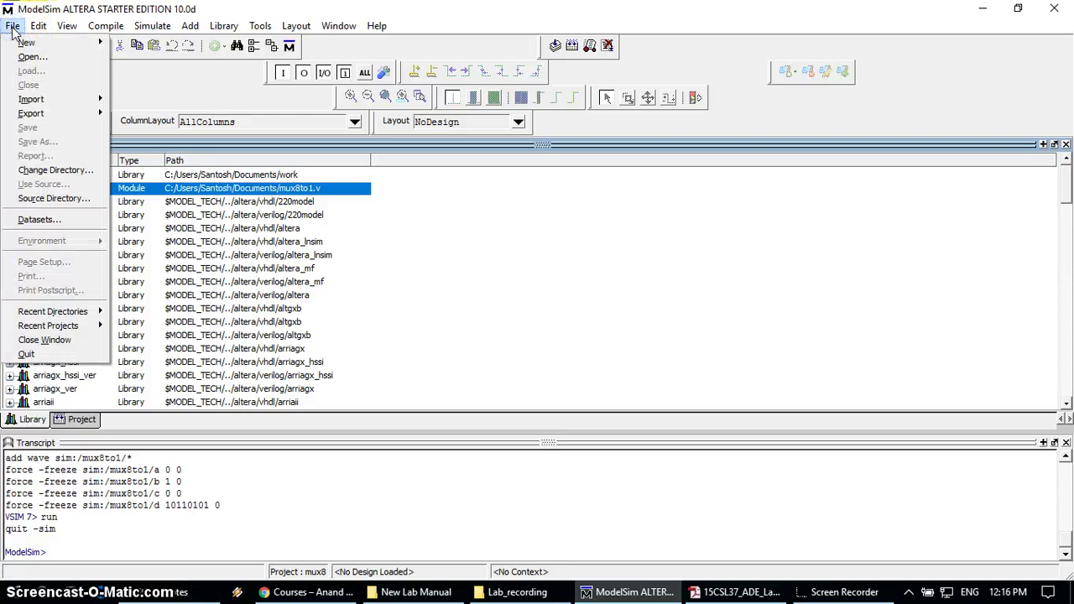
mouse_move(27, 43)
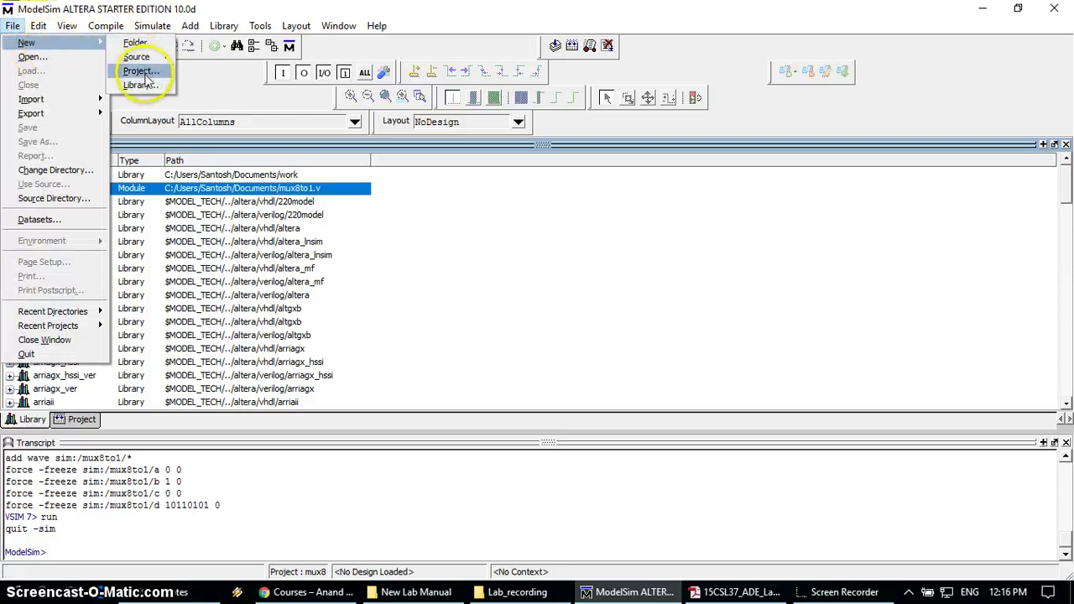
click(144, 75)
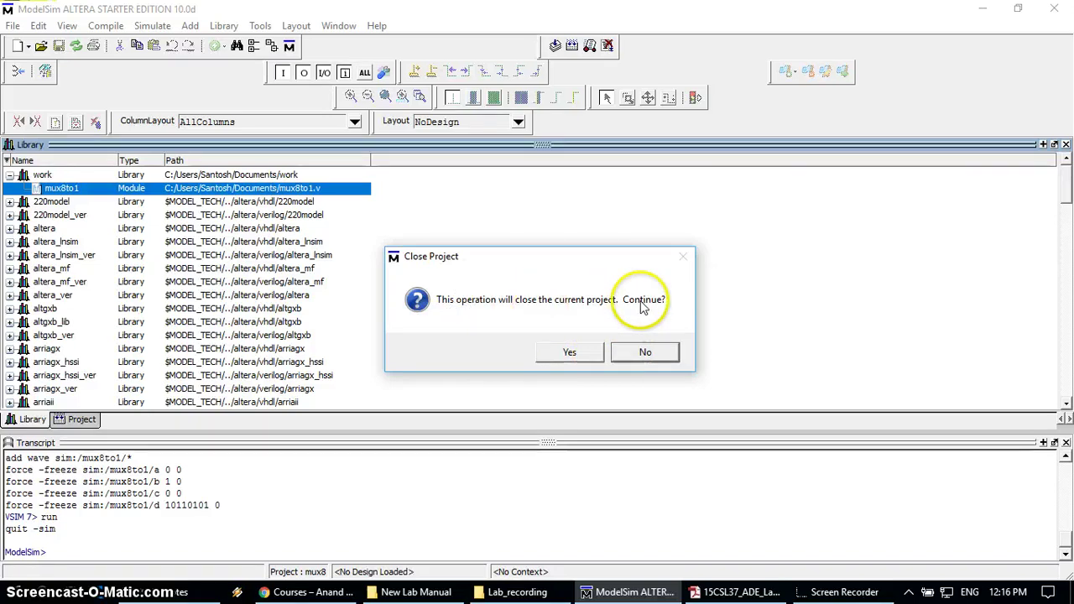
click(577, 354)
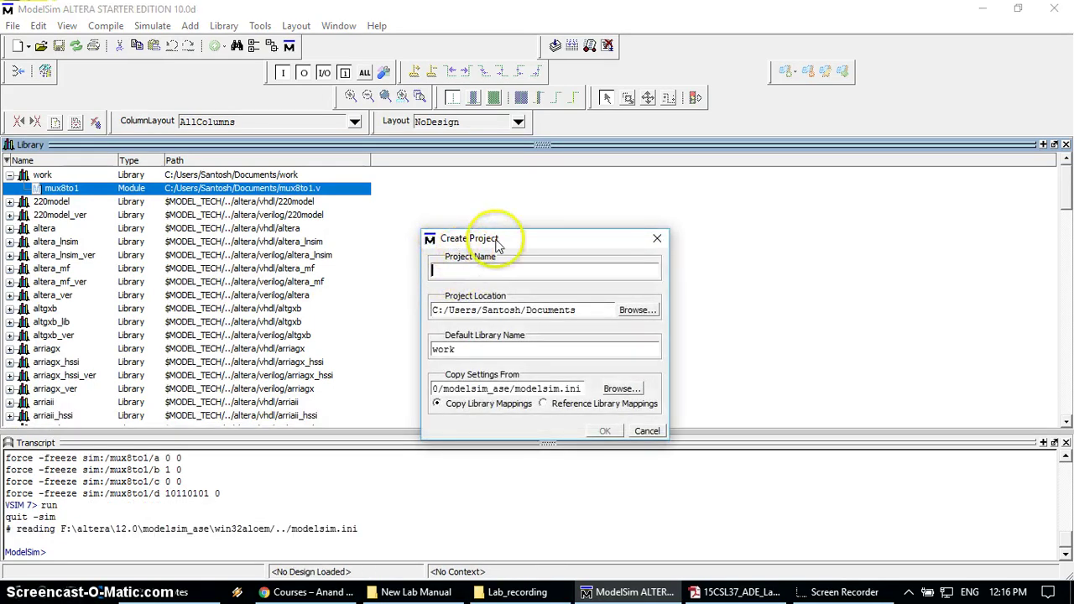
click(457, 269)
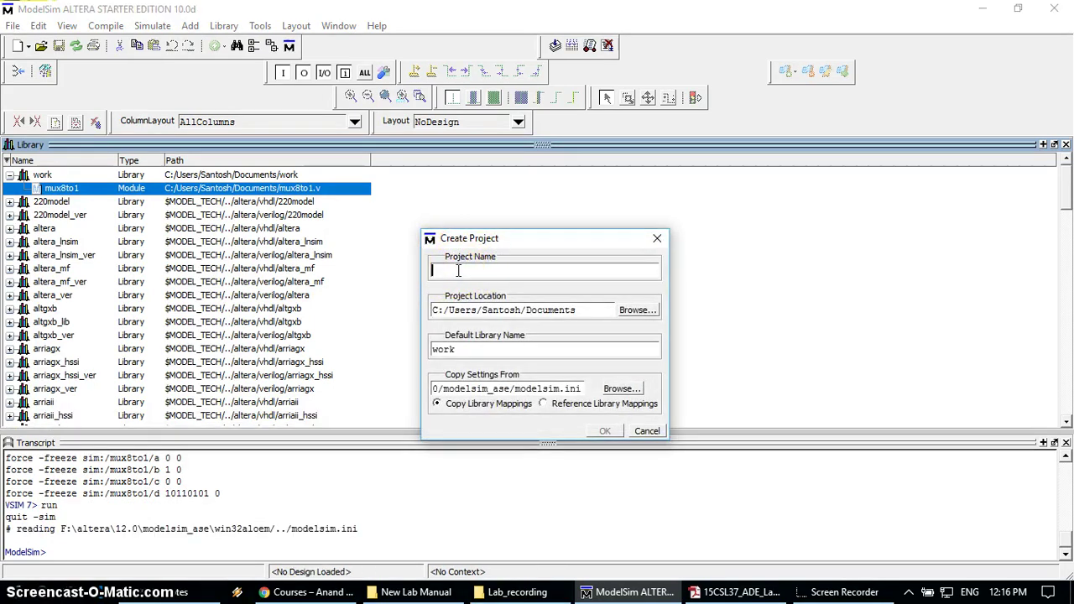
text(df)
text(f)
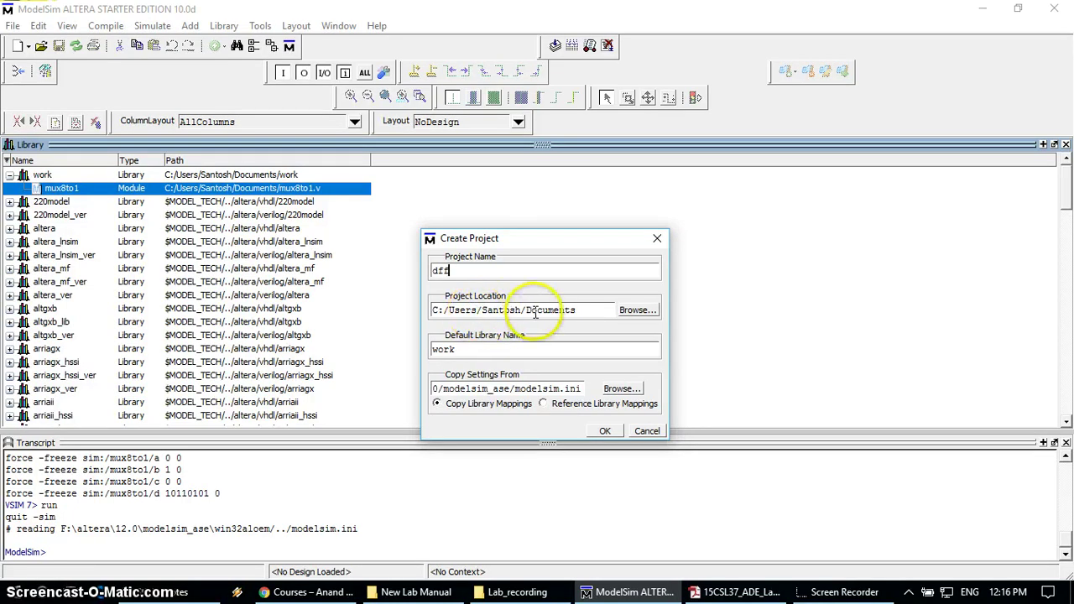
click(475, 348)
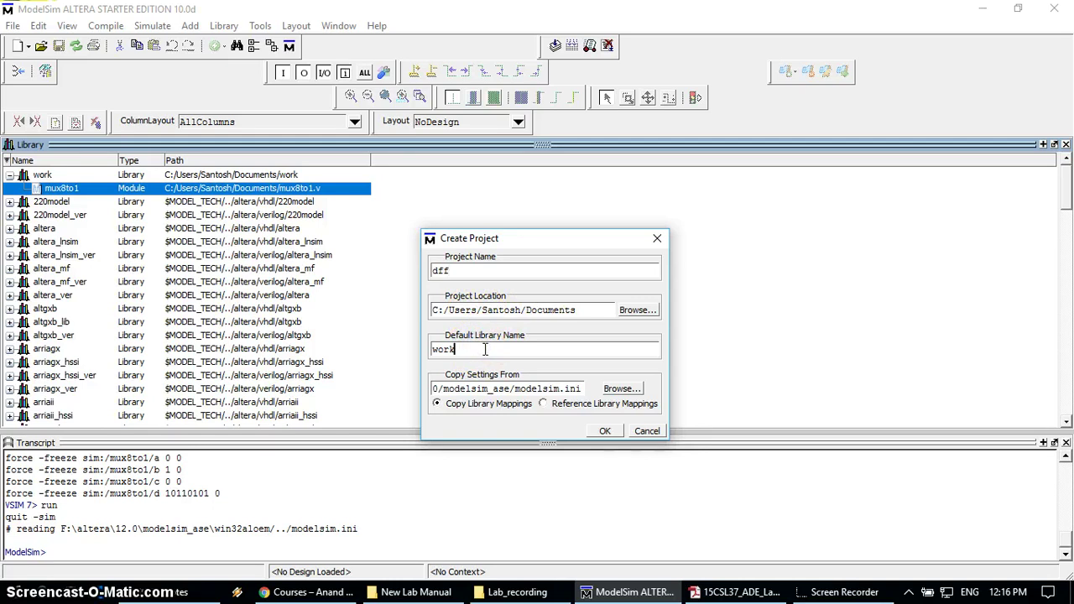
click(604, 431)
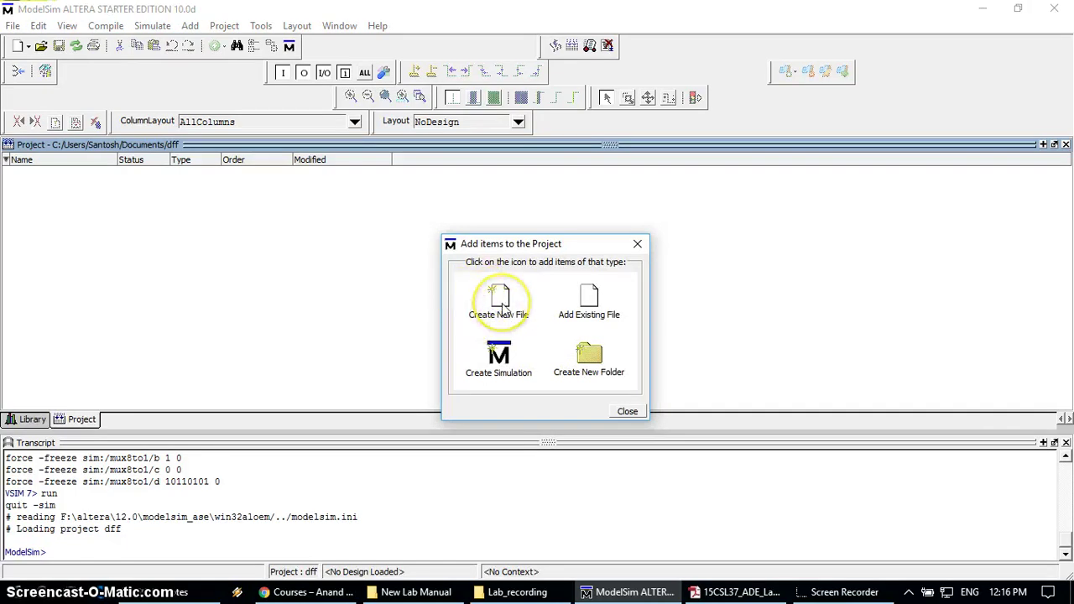
- Create a new Verilog file 'dffpose' in the dff project, then dismiss the add-items dialog
click(502, 304)
text(dffpose)
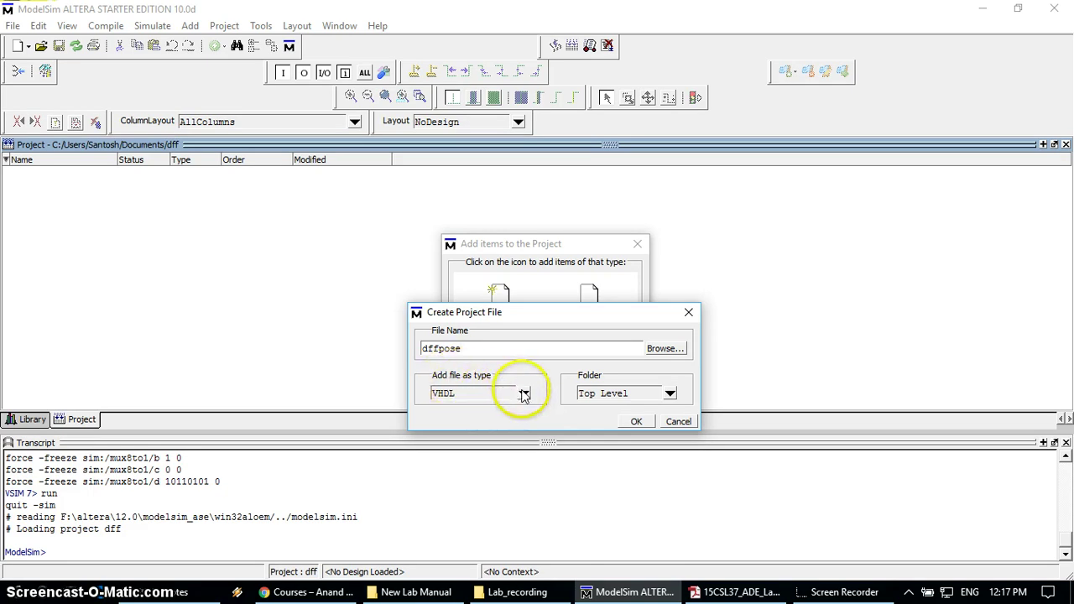
click(523, 392)
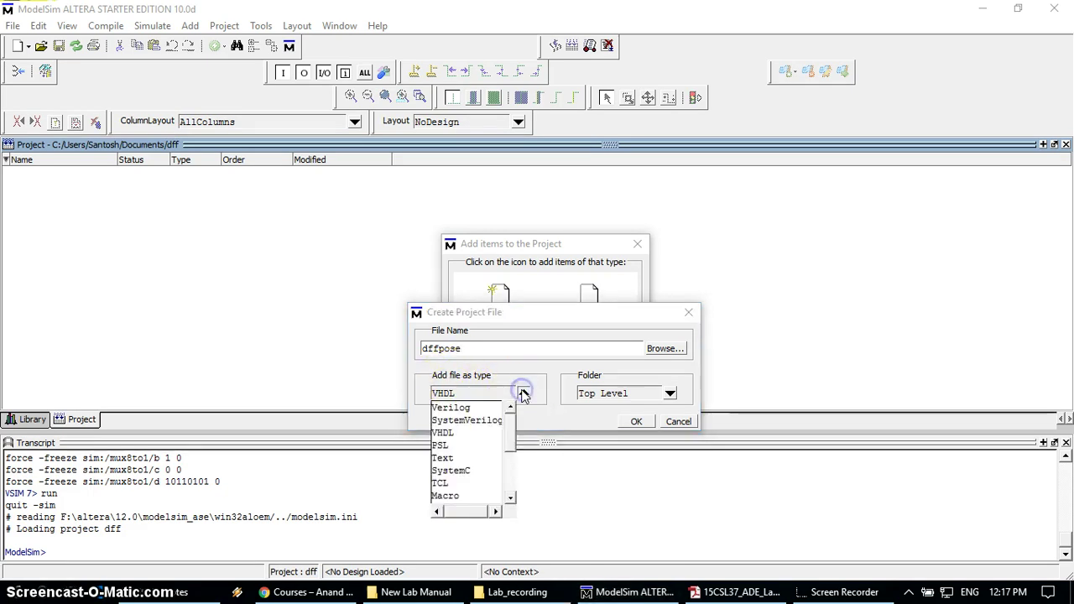
click(479, 407)
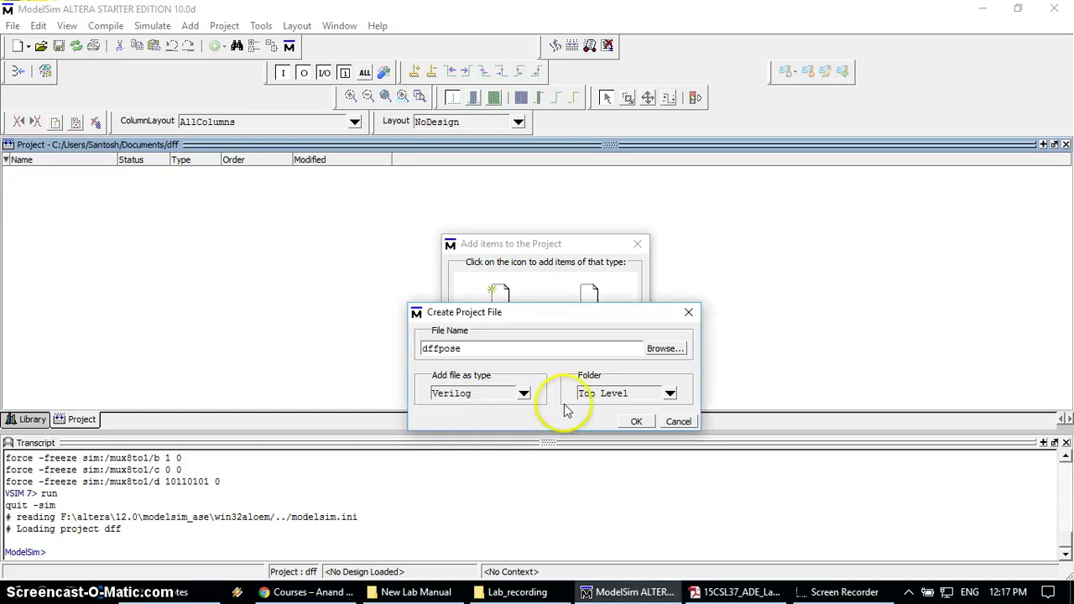
click(636, 422)
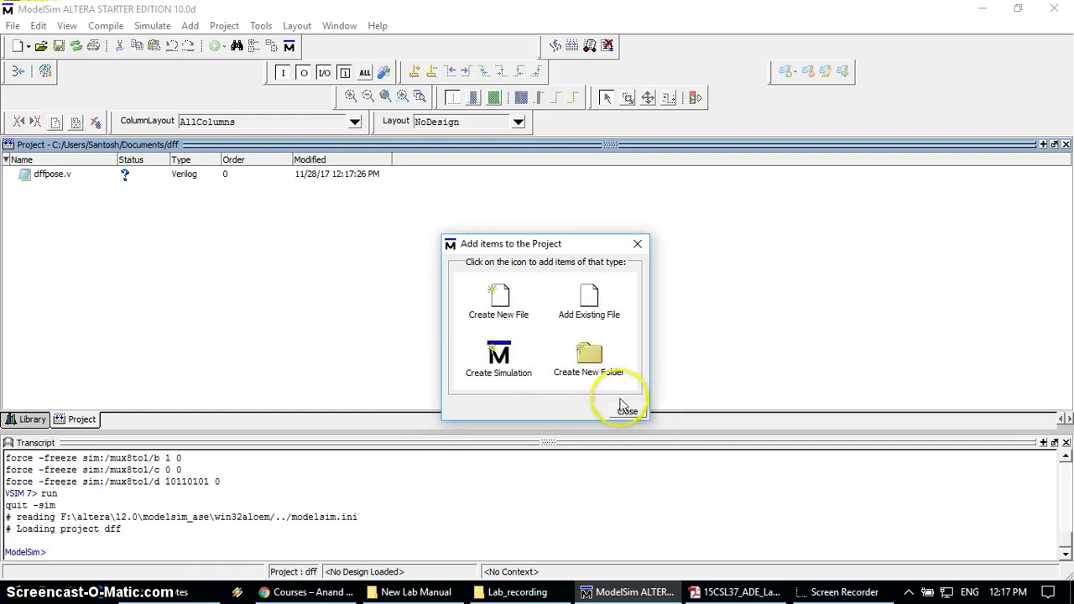
click(628, 414)
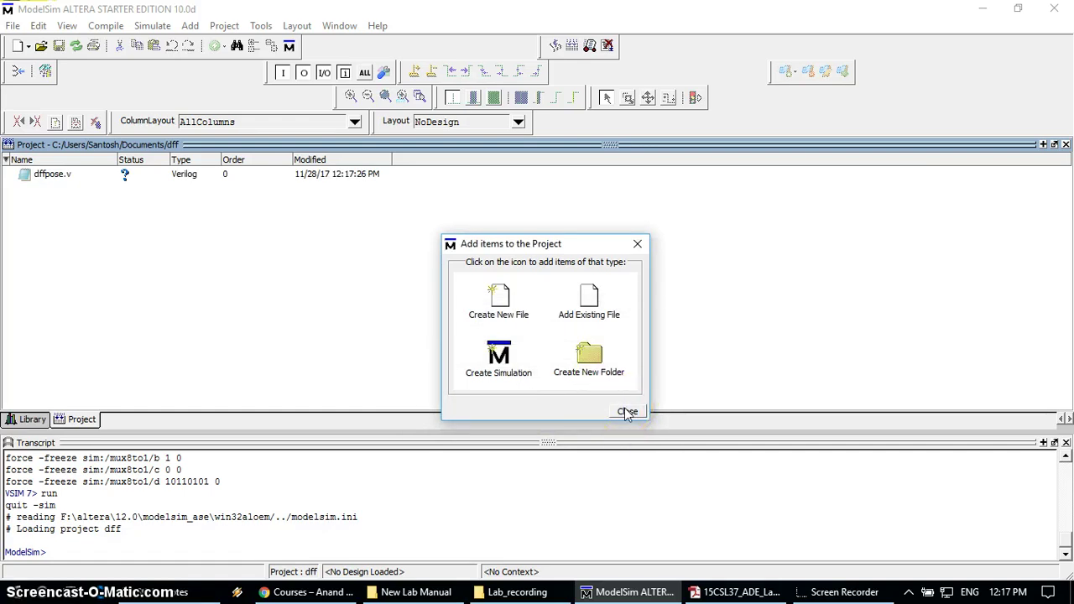
click(628, 412)
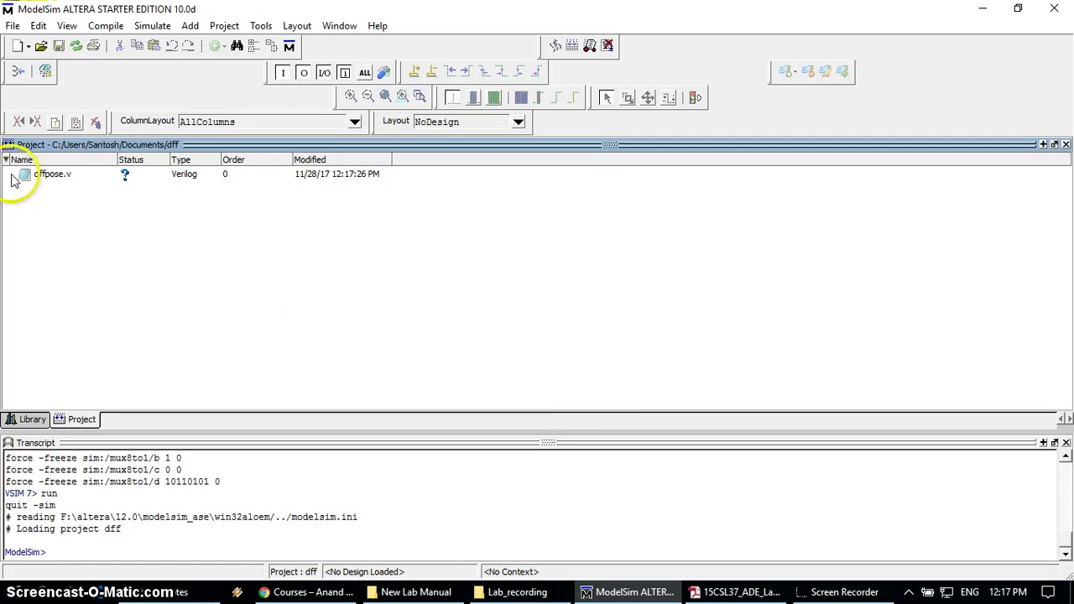
- Select dffpose.v in the Project tab and choose Edit from its context menu
click(46, 174)
click(43, 174)
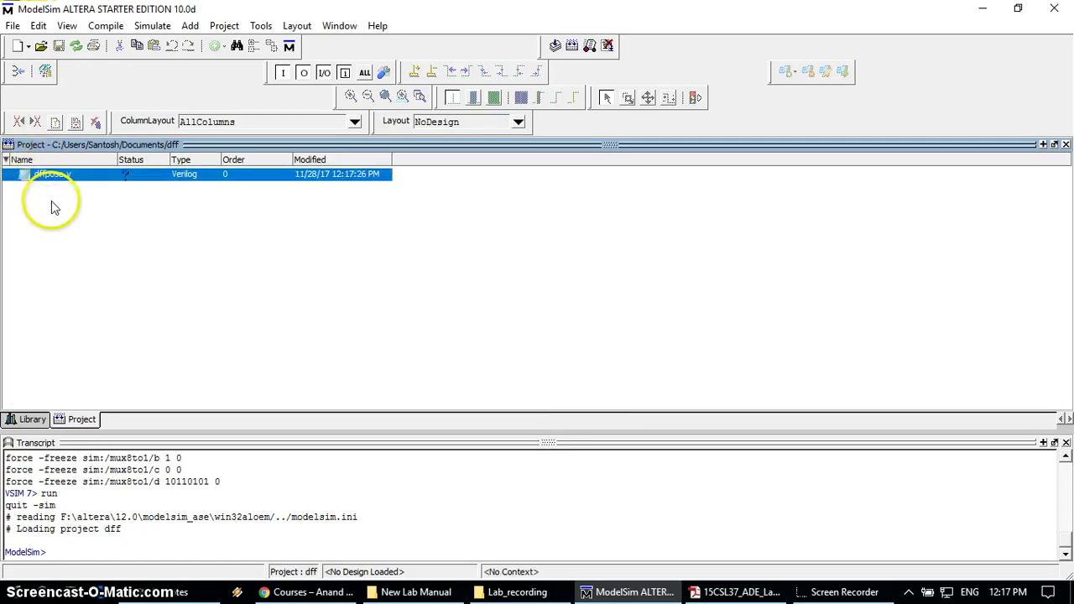
click(39, 181)
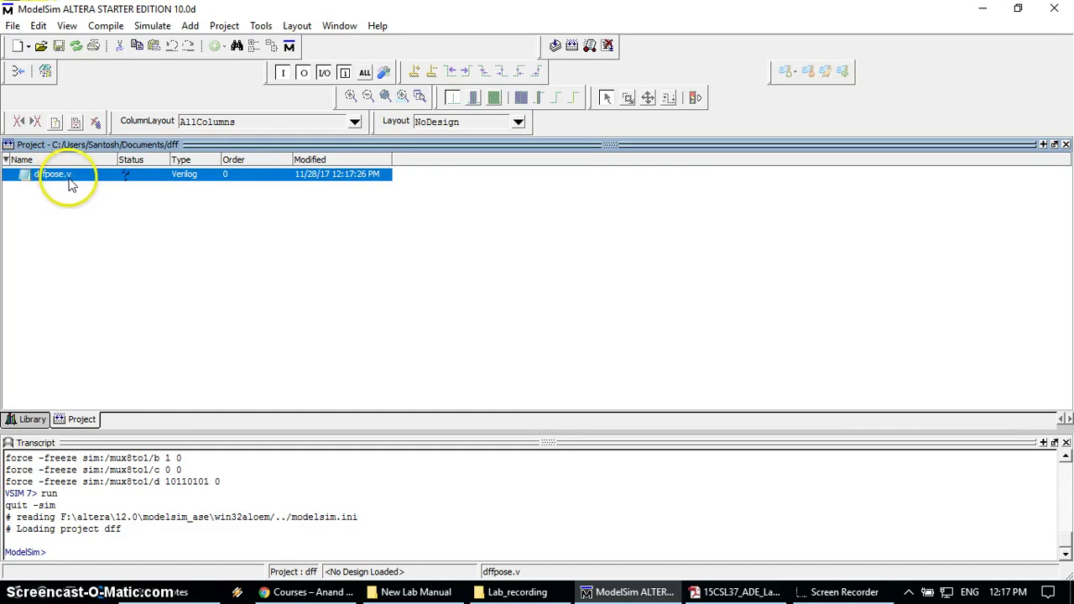
click(122, 178)
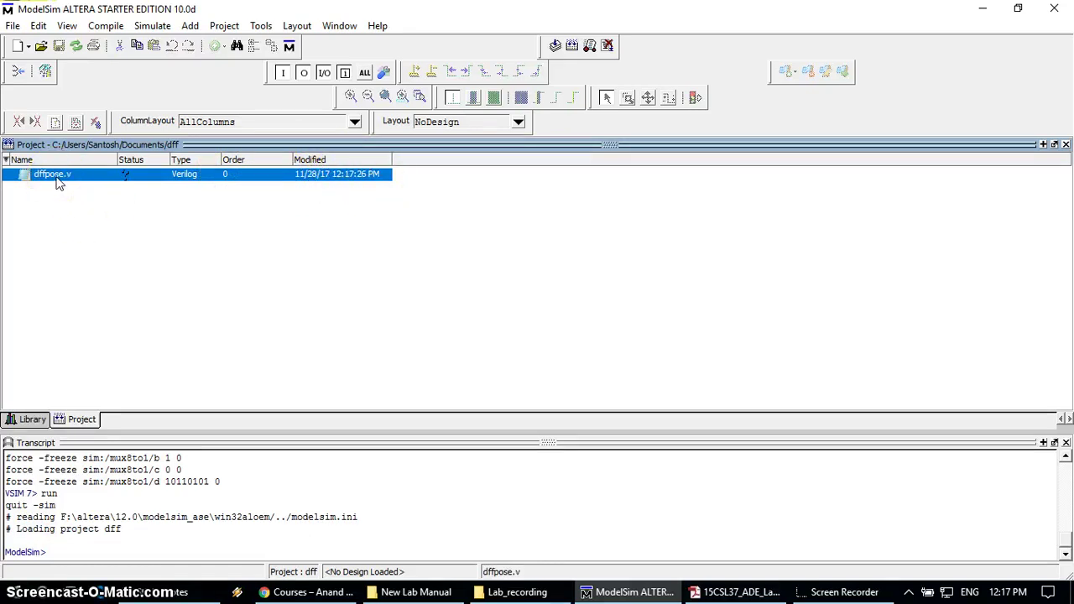
right_click(59, 184)
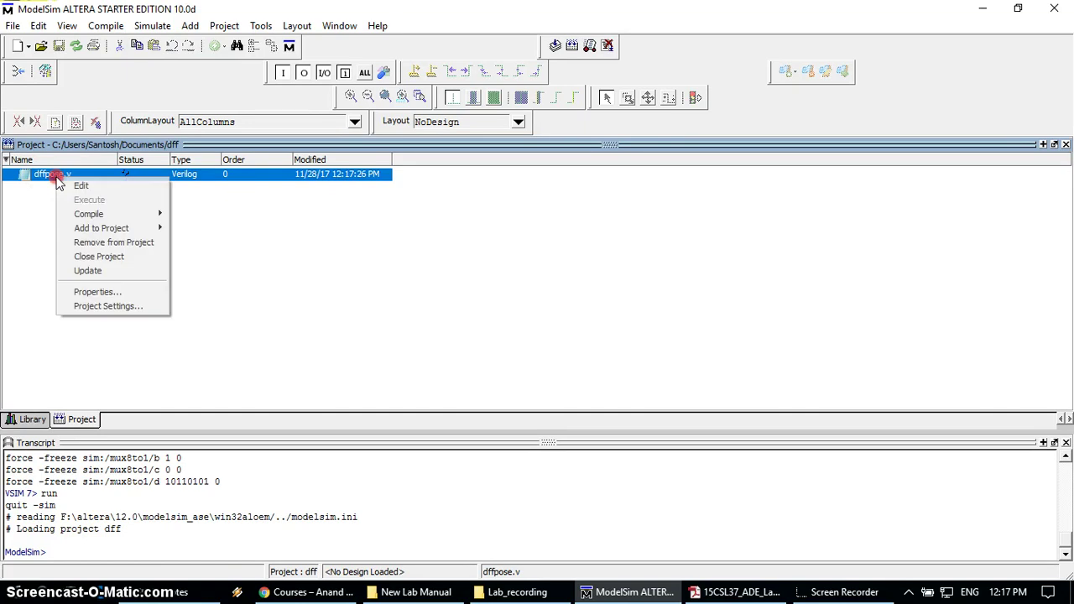
click(71, 188)
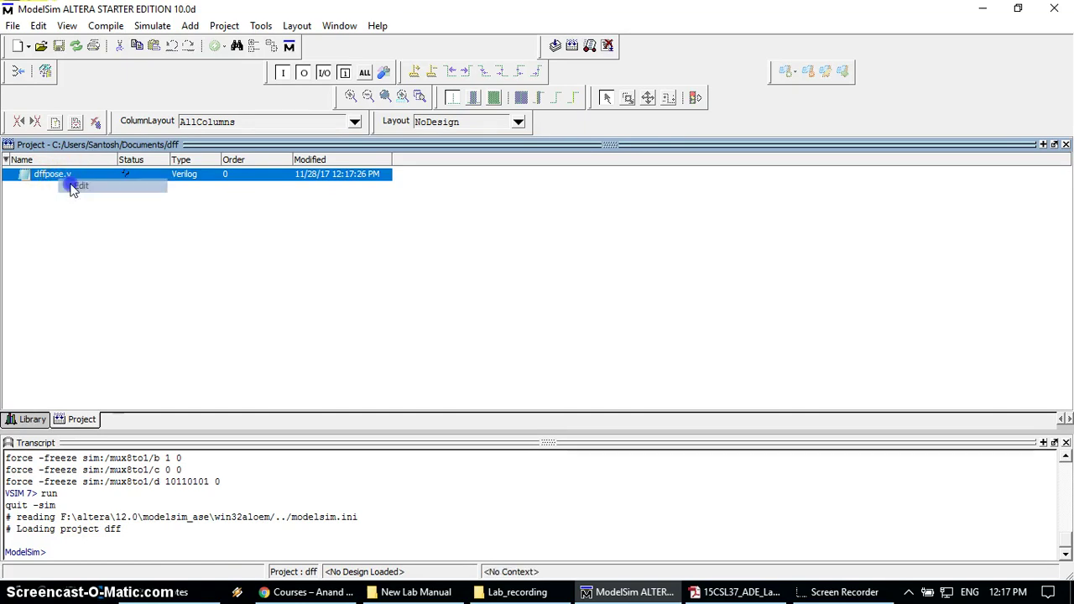
- Paste the dff flip-flop module code into dffpose.v and save it
click(439, 187)
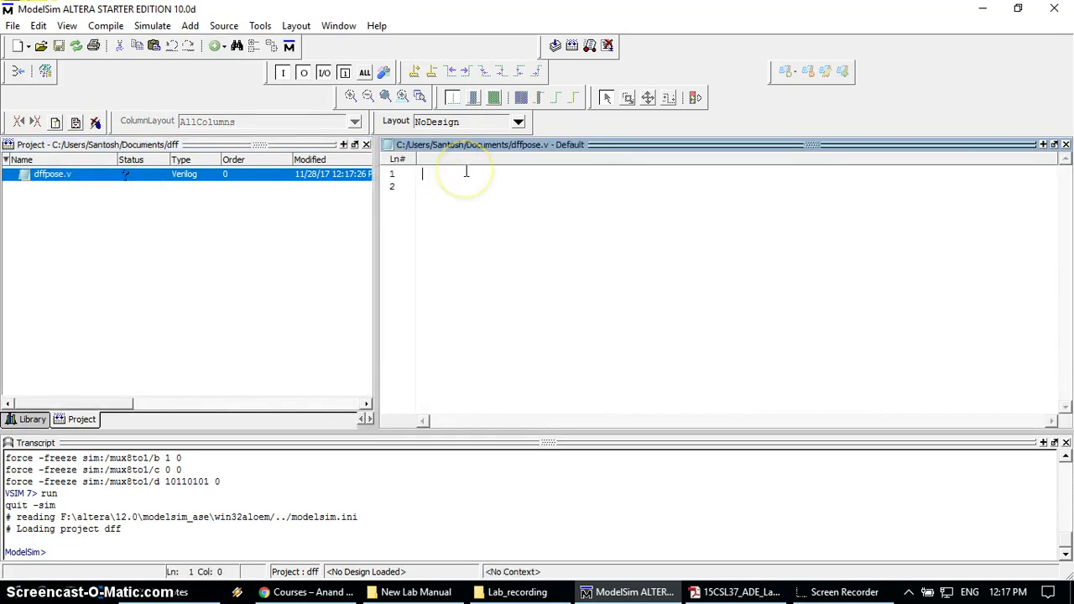
text(module dff(D,clk,Q,Qbar); input D; input clk; output Q; output Qbar; reg Q,Qbar; always @(posedge clk) begin if (clk) Q<=D; Qbar <= ~D; end endmodule)
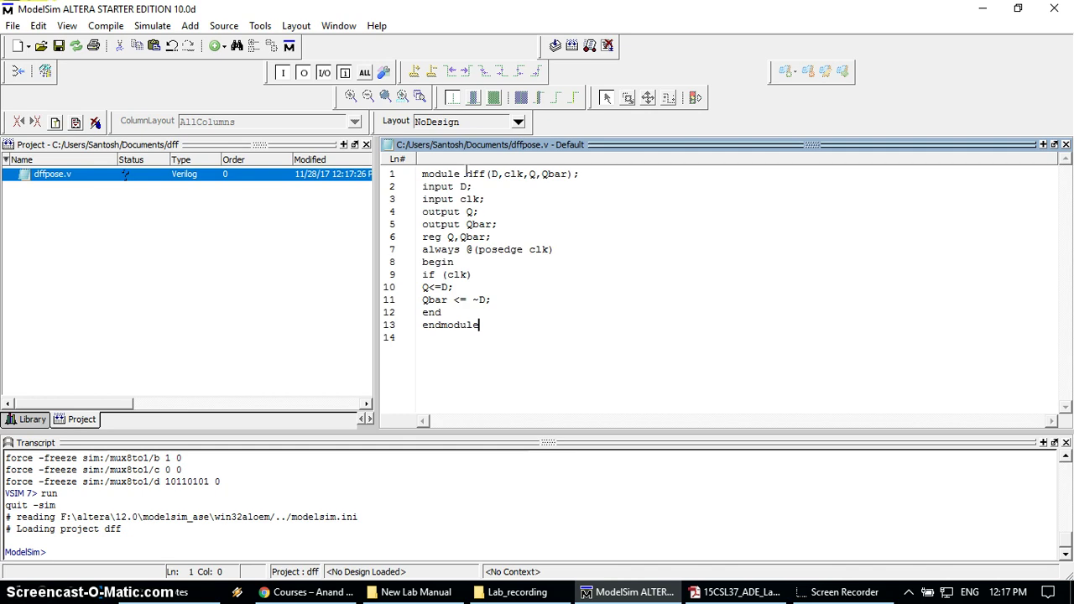
click(506, 312)
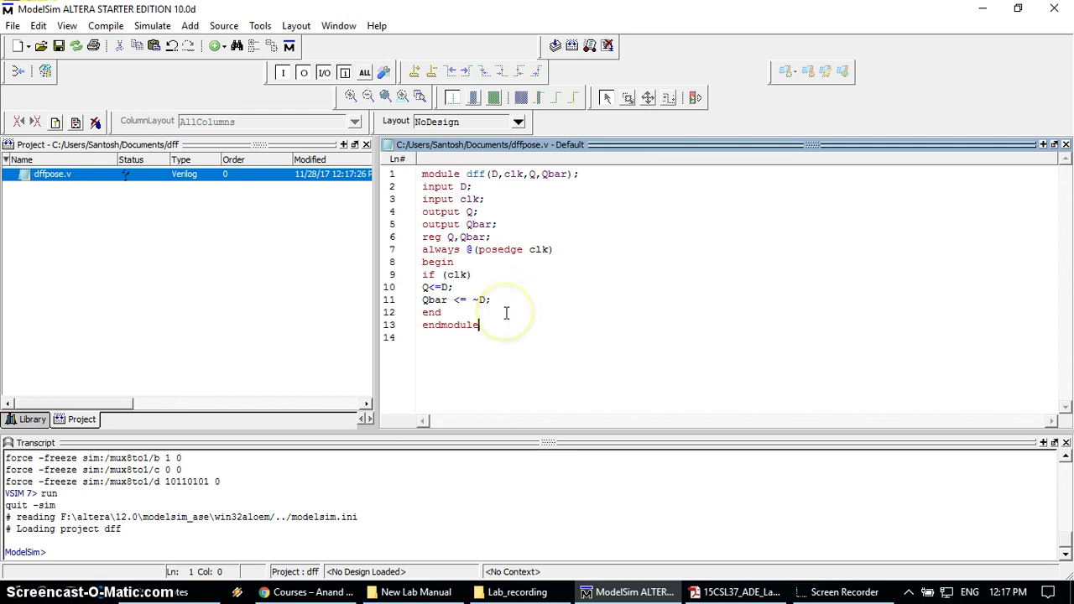
key(ctrl+s)
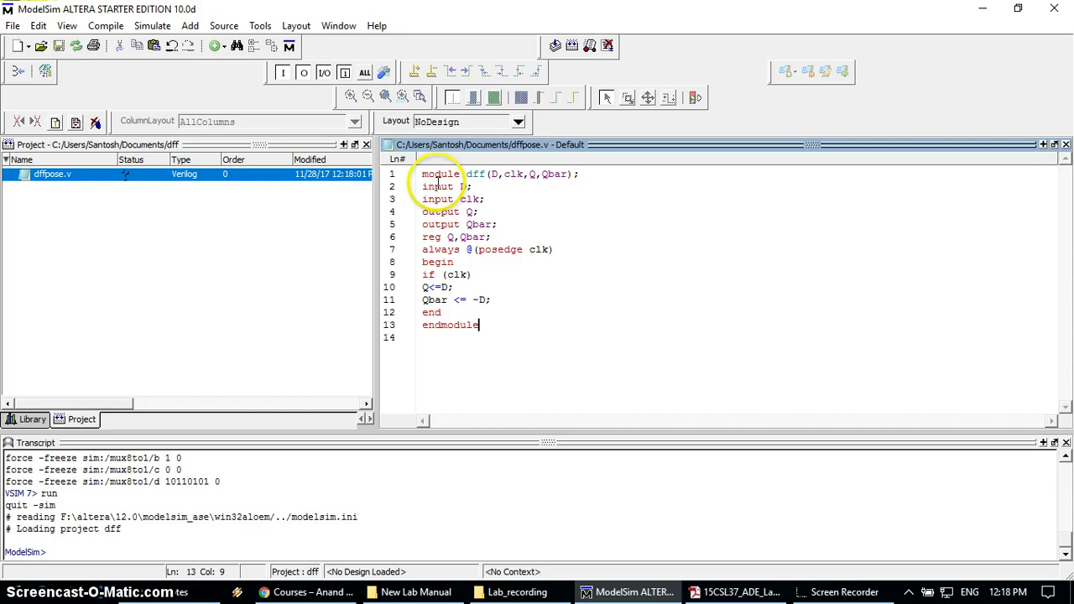
- Review the code: module name dff, clk input, always block and Q<=D assignment
drag(467, 174, 471, 174)
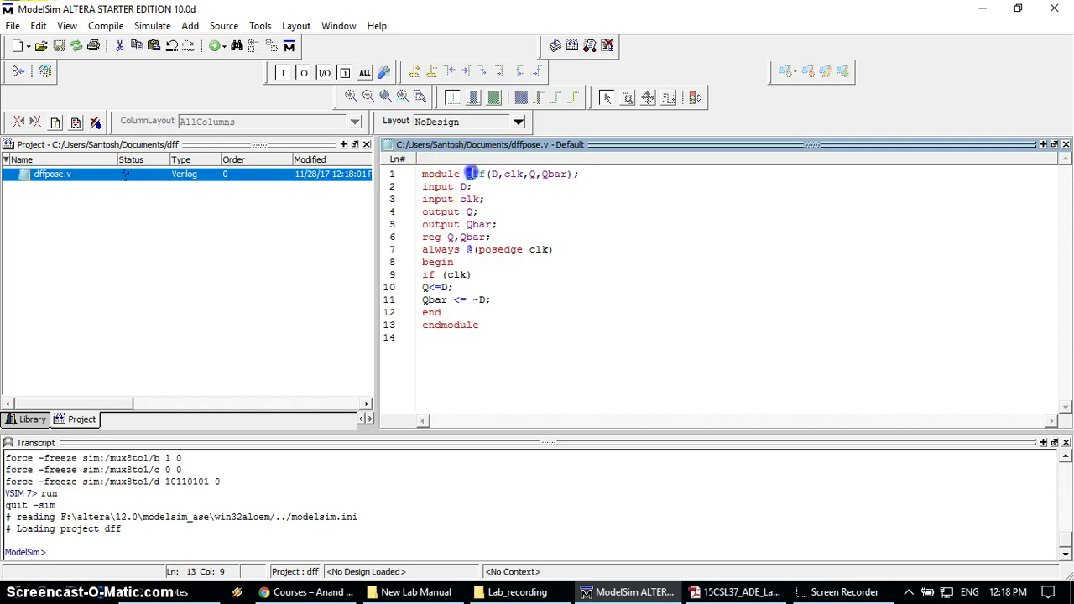
click(490, 200)
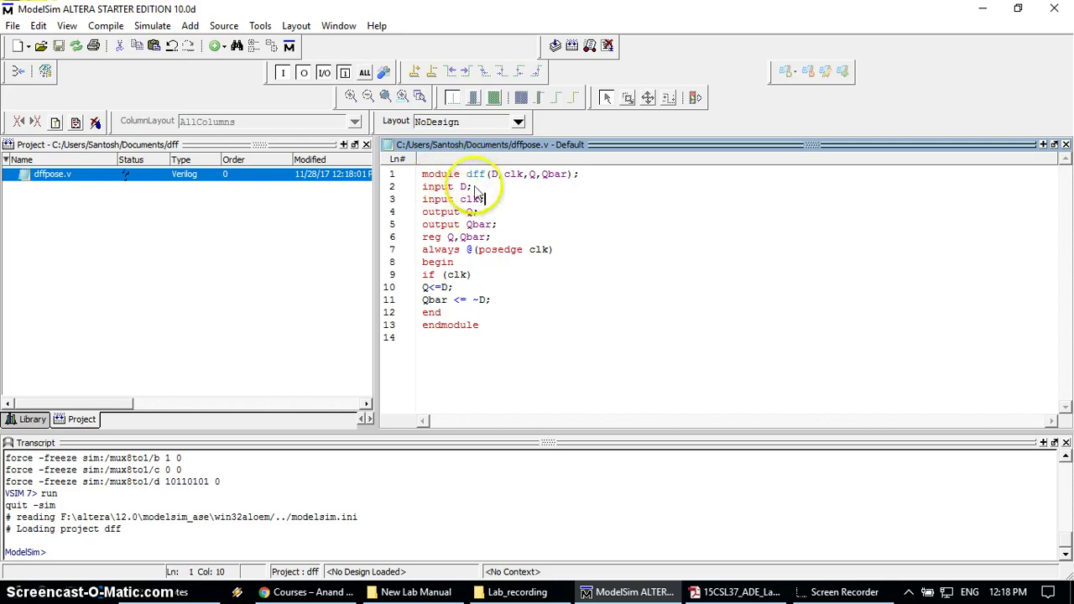
drag(461, 199, 477, 200)
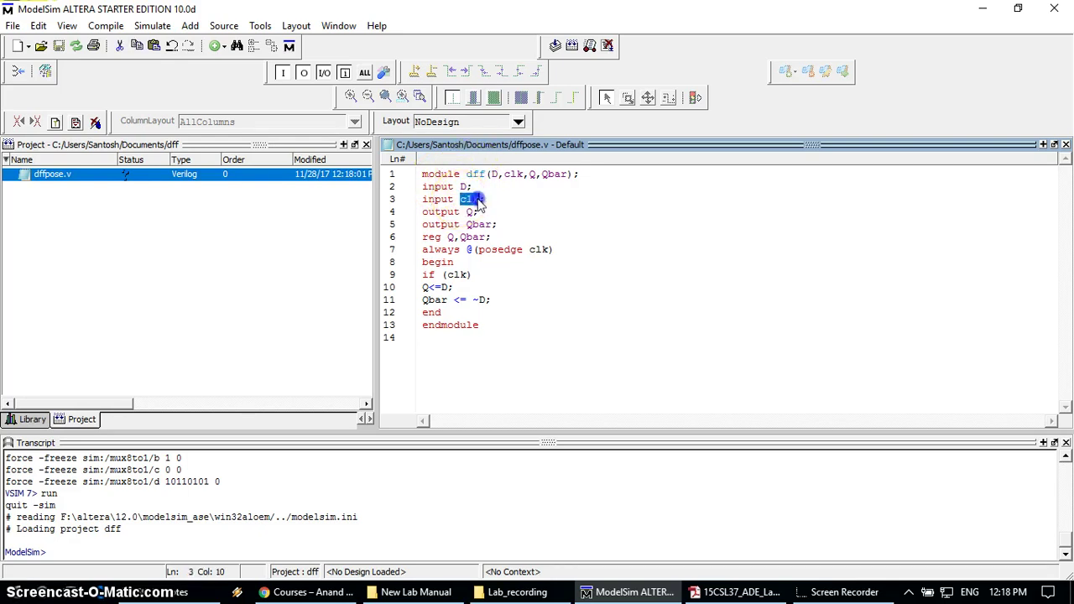
click(475, 250)
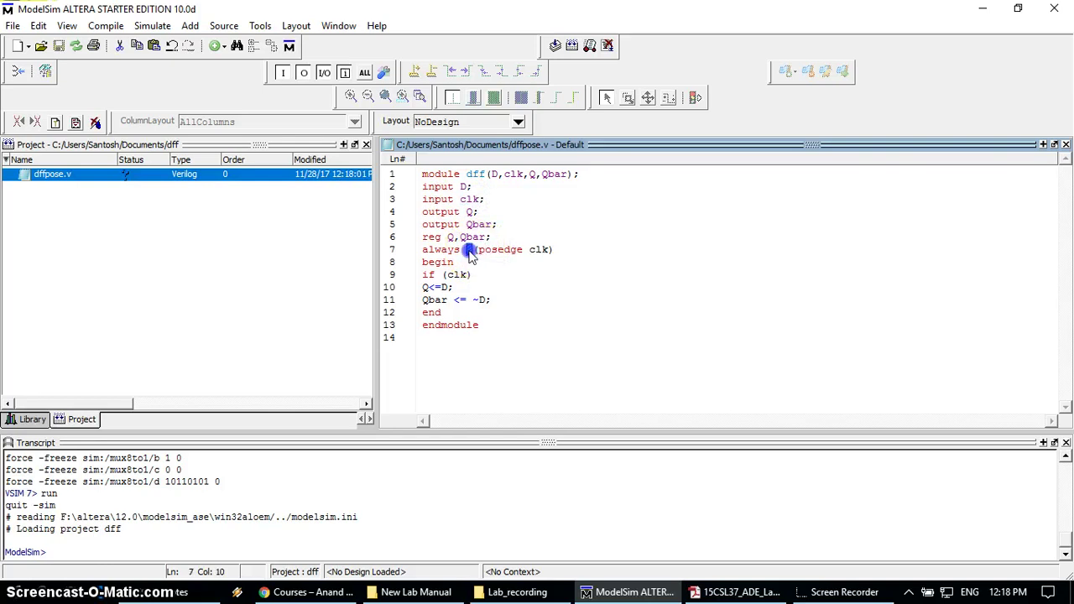
click(434, 287)
click(521, 290)
click(371, 380)
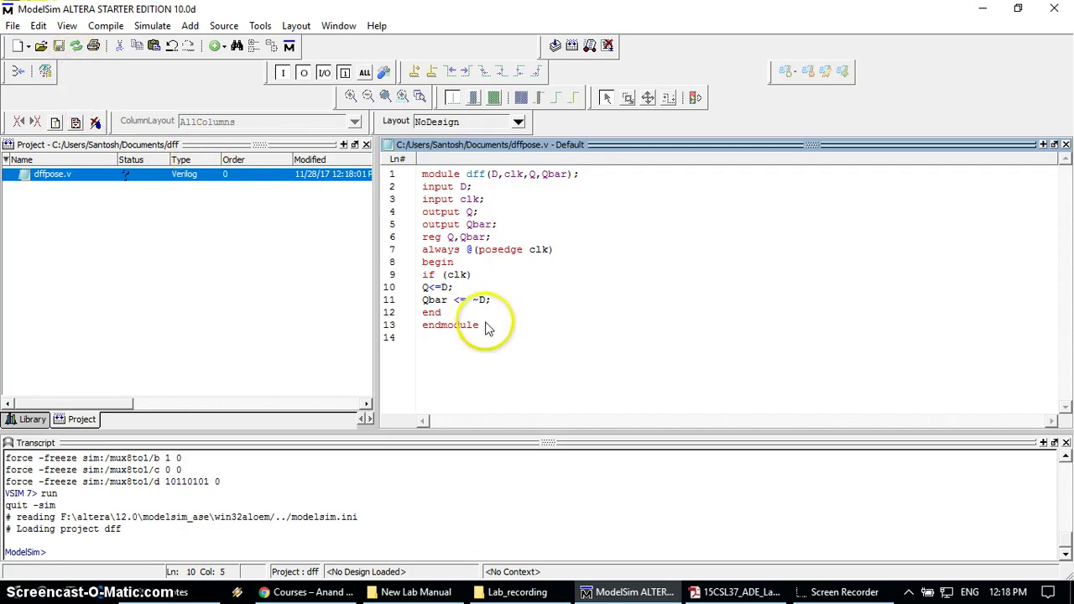
click(180, 359)
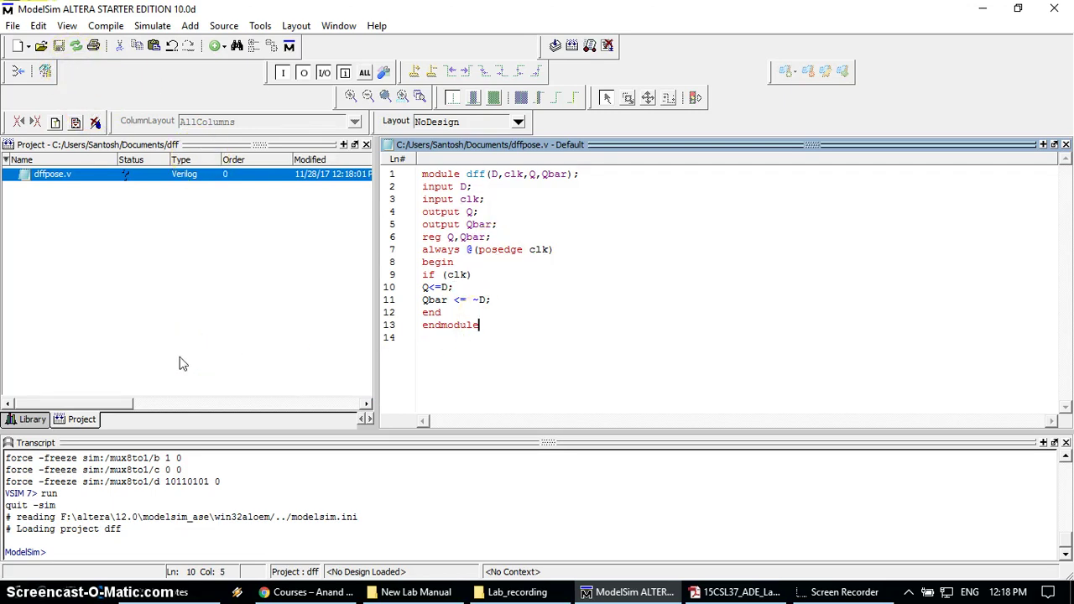
click(71, 179)
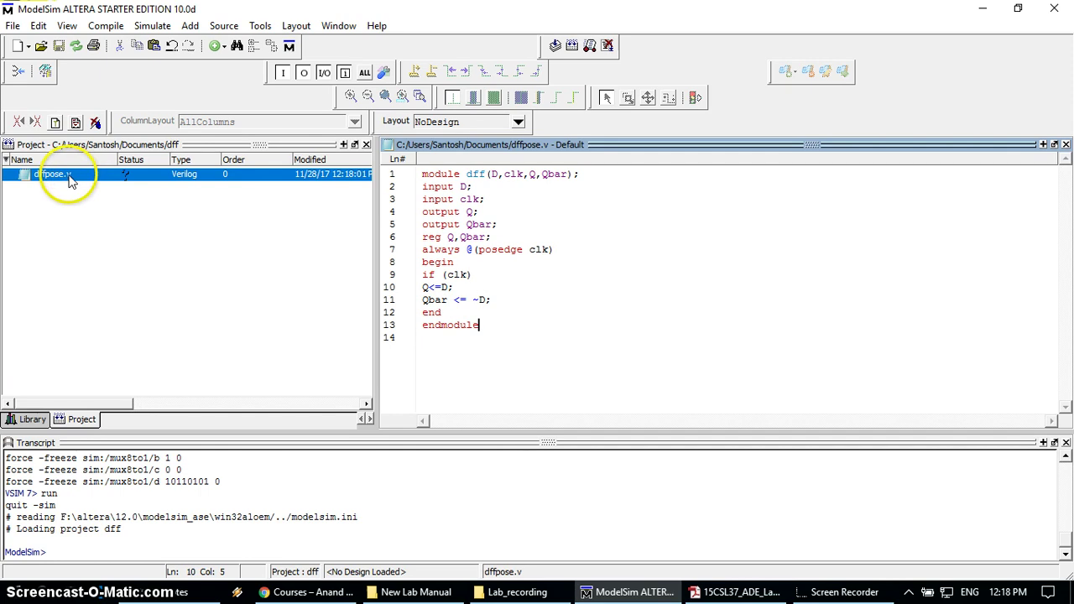
- Compile only dffpose.v with Compile Selected, then reselect it in the project
right_click(67, 182)
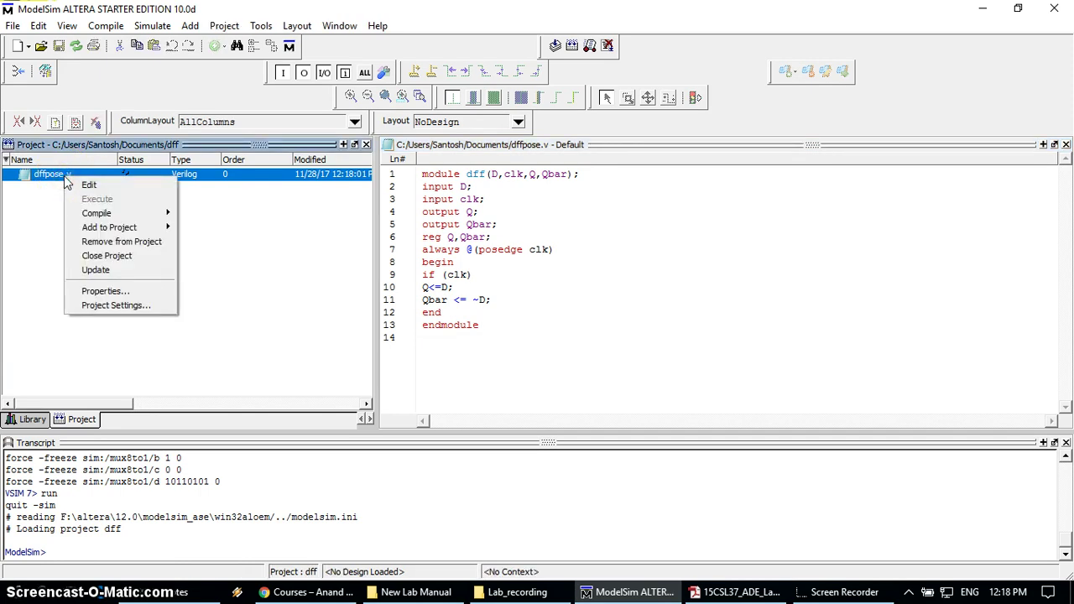
mouse_move(96, 213)
click(189, 213)
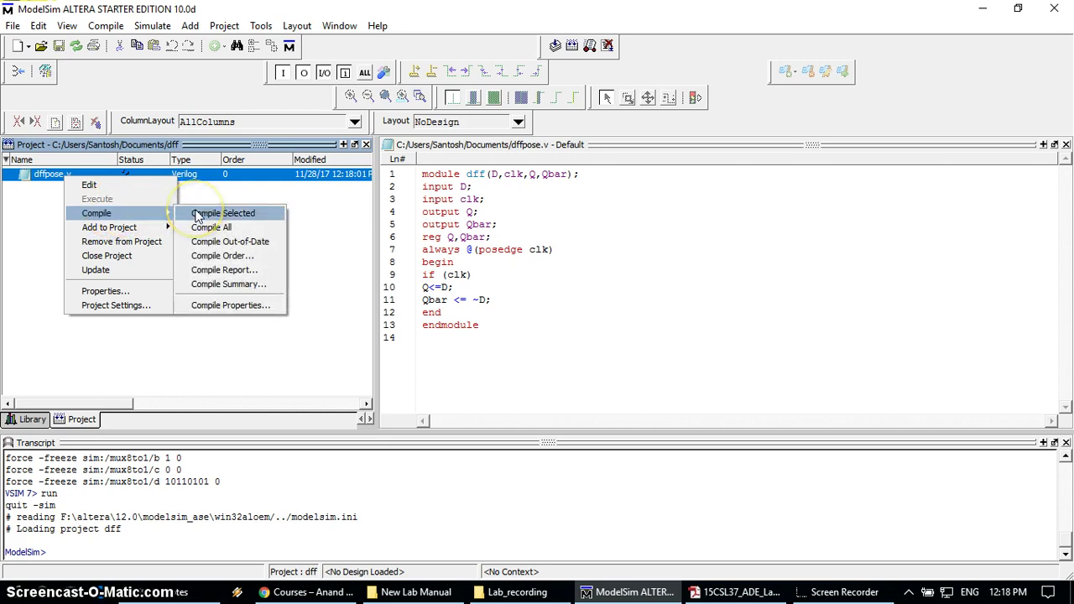
click(199, 453)
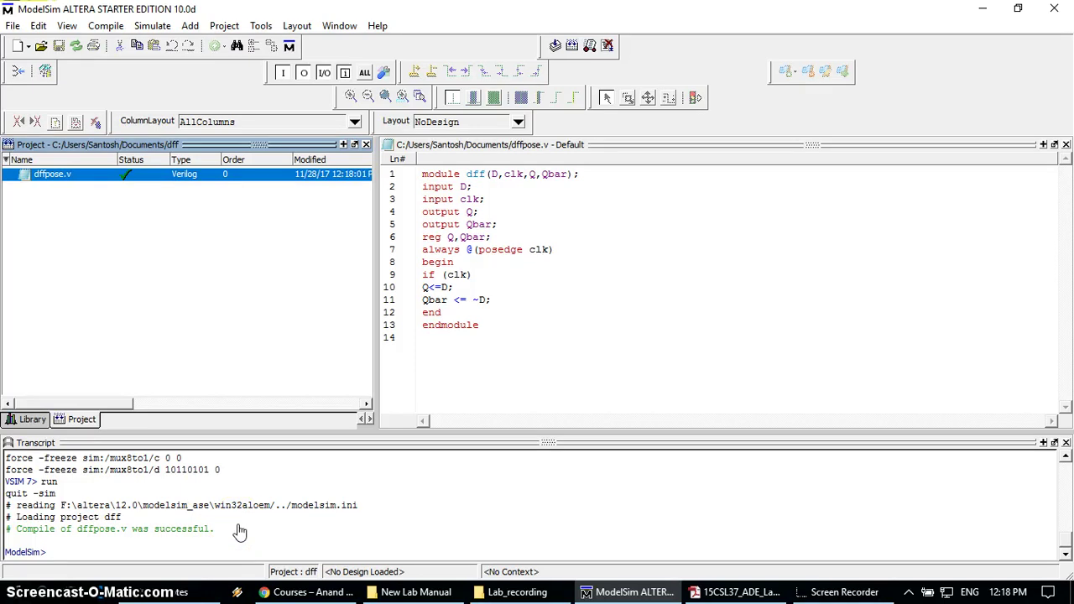
click(81, 182)
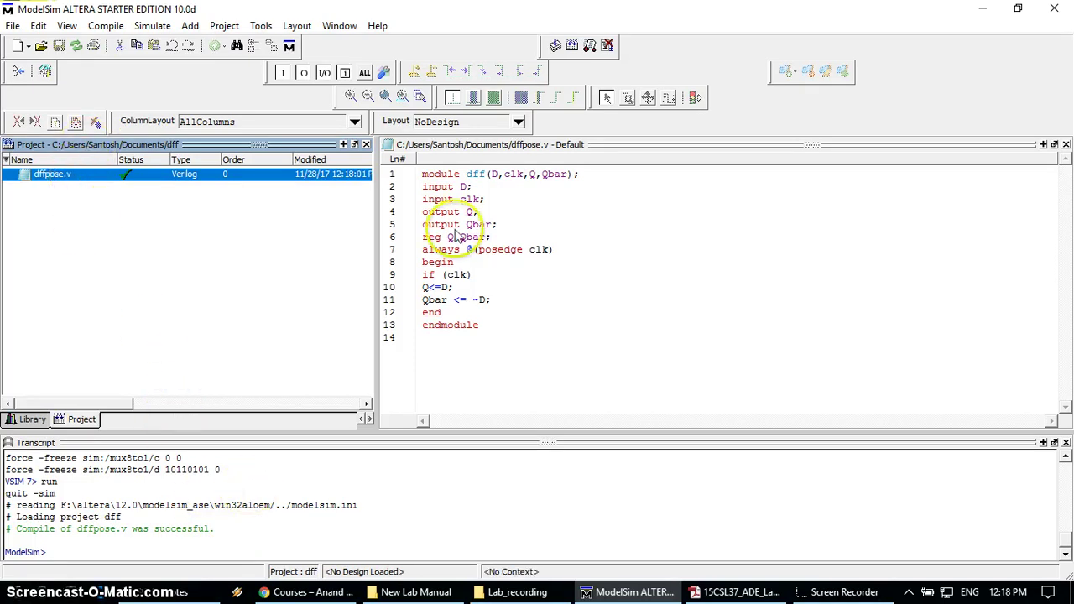
- Change line 10 to Q=D, save, and recompile dffpose.v
click(430, 287)
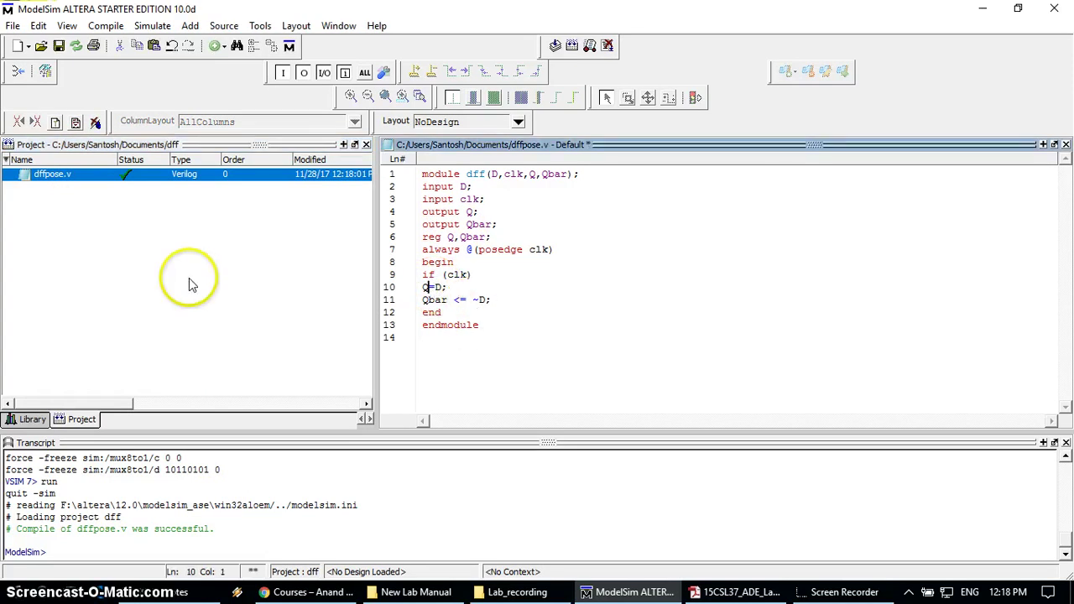
click(58, 47)
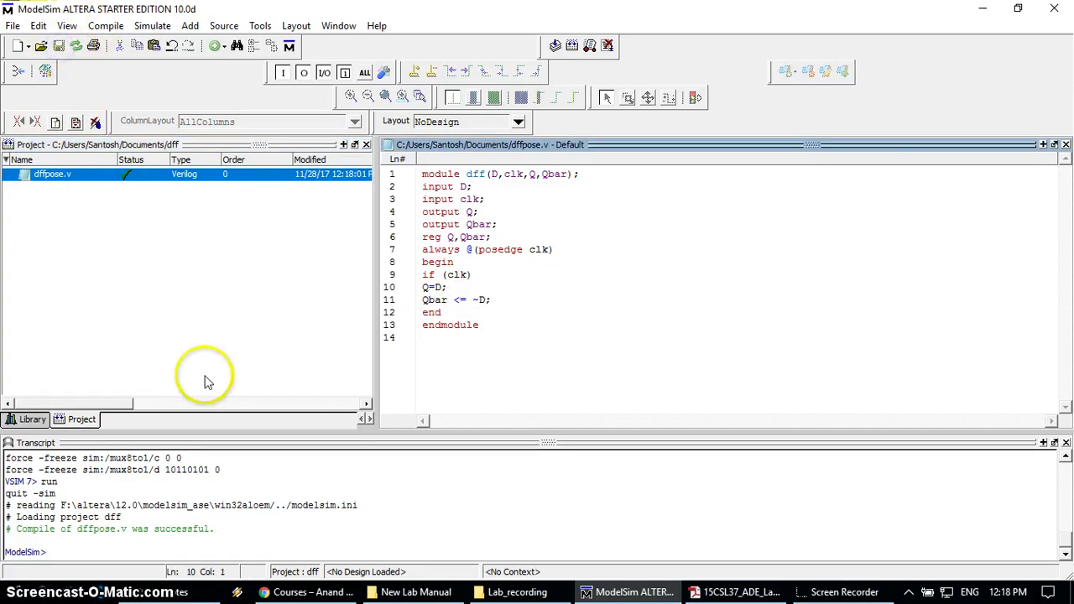
right_click(99, 179)
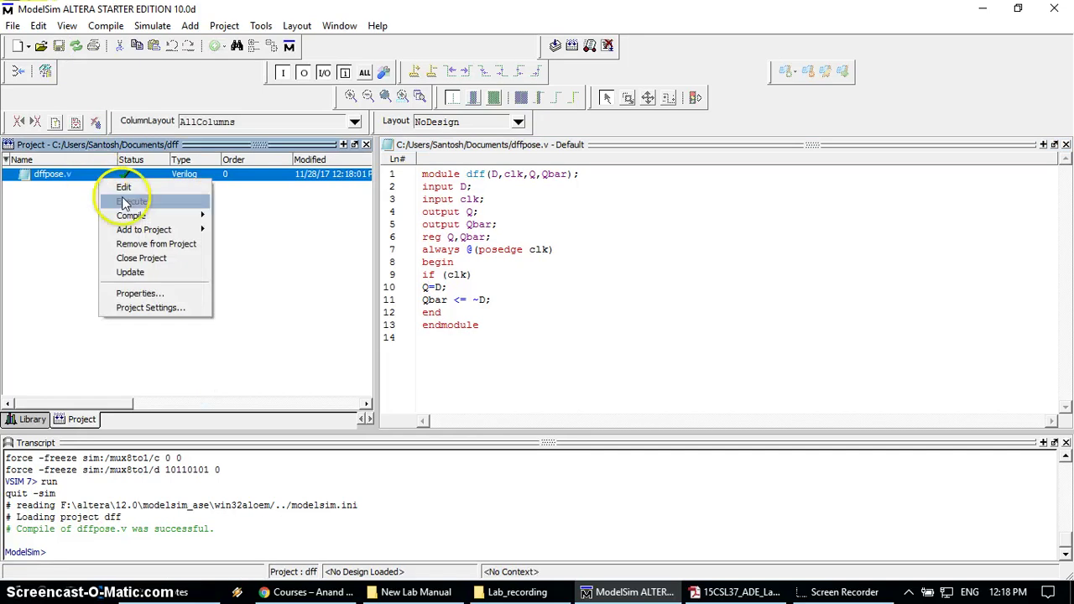
click(275, 216)
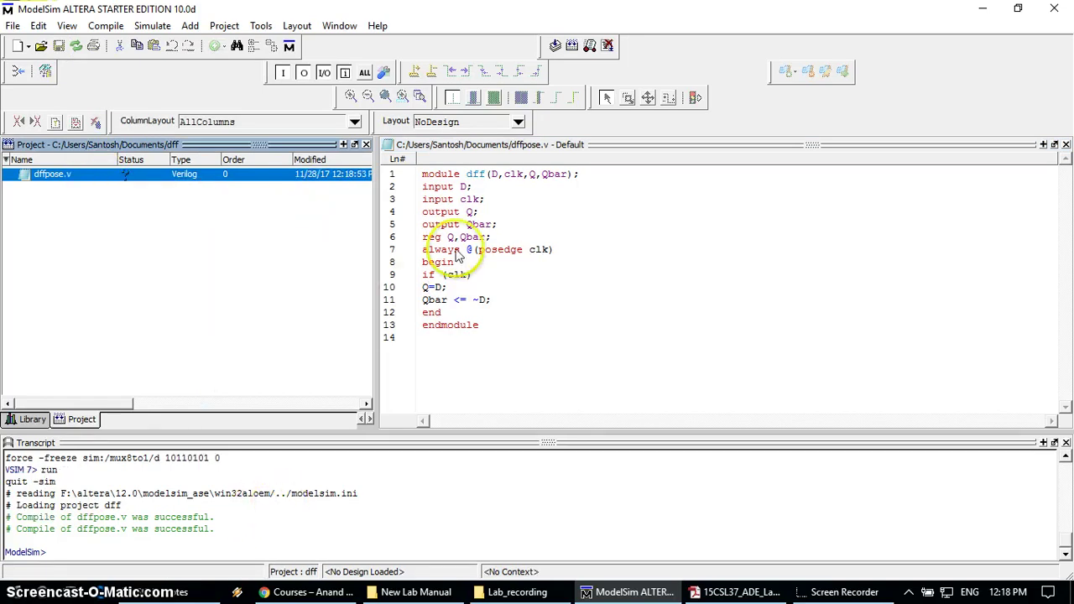
- Restore line 10 to Q<=D, save, and recompile dffpose.v
click(432, 288)
text(<)
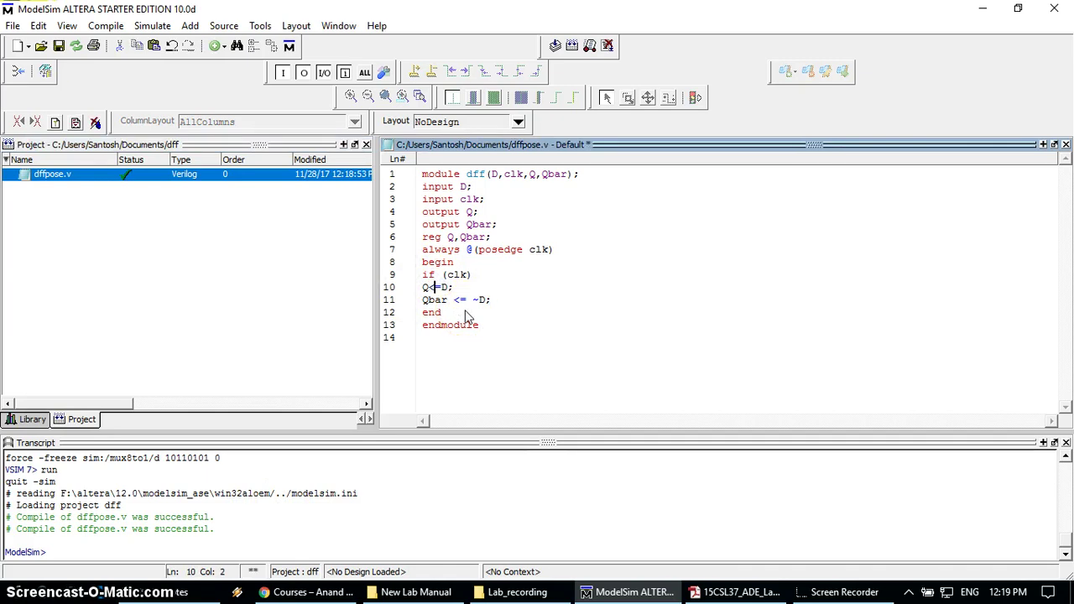
click(442, 288)
click(434, 287)
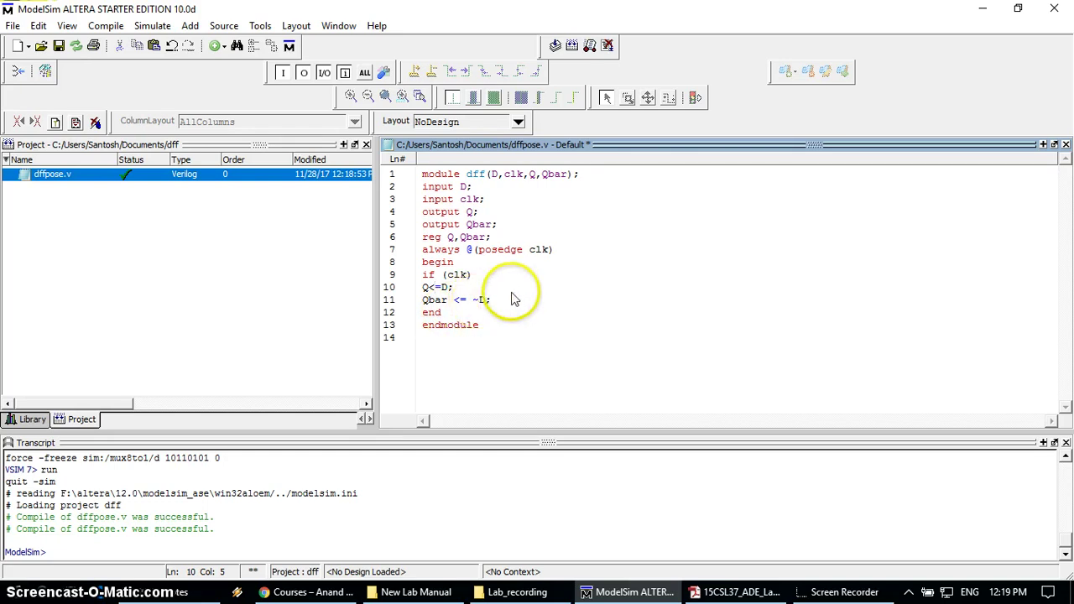
click(212, 328)
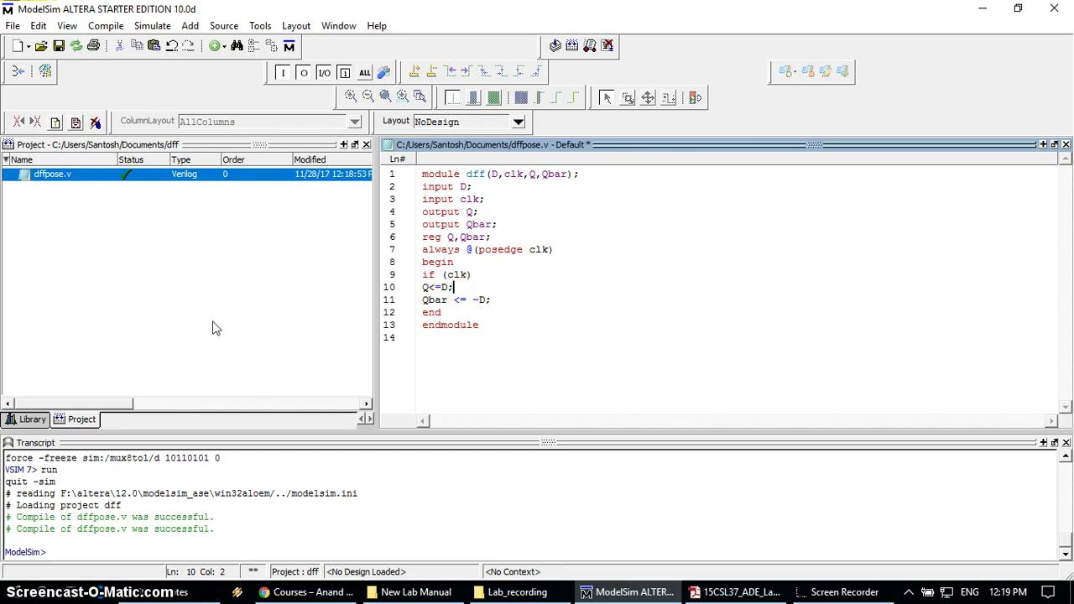
click(59, 45)
right_click(108, 176)
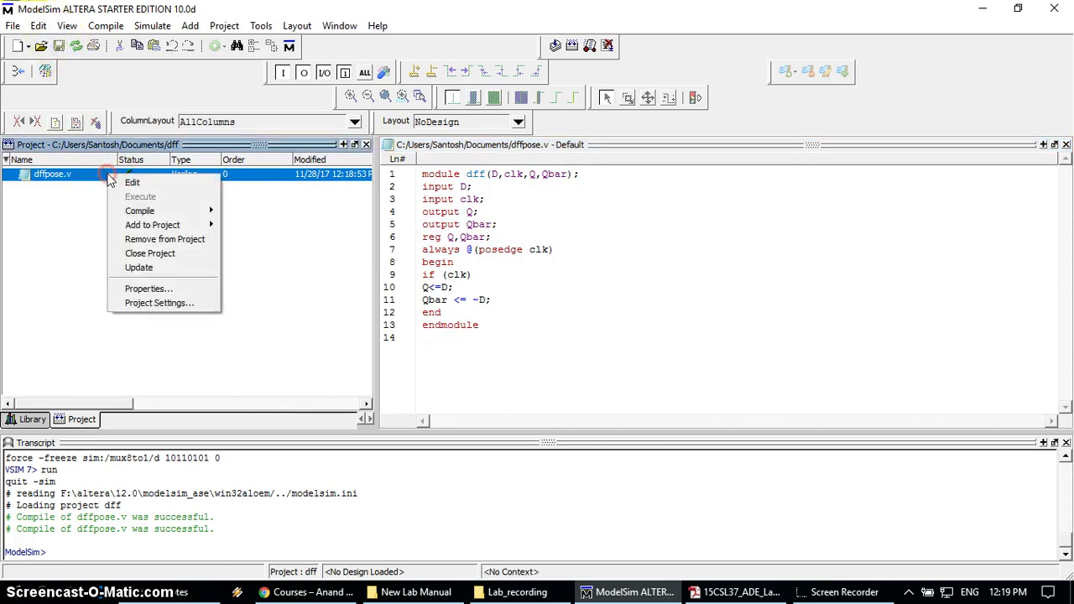
click(238, 211)
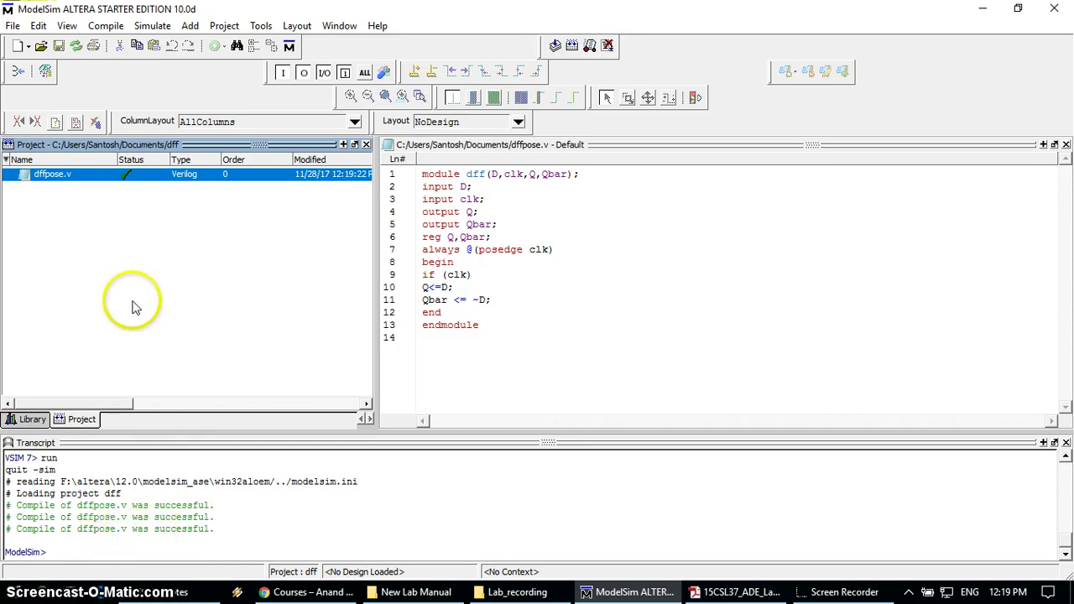
- Expand the work library and start simulating the dff module
click(30, 419)
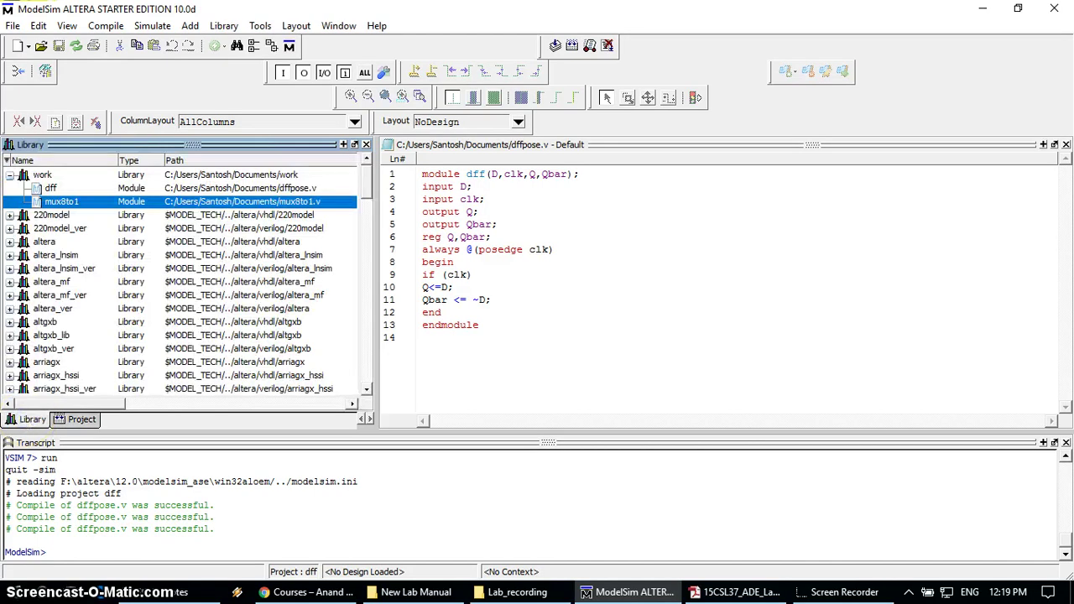
click(42, 175)
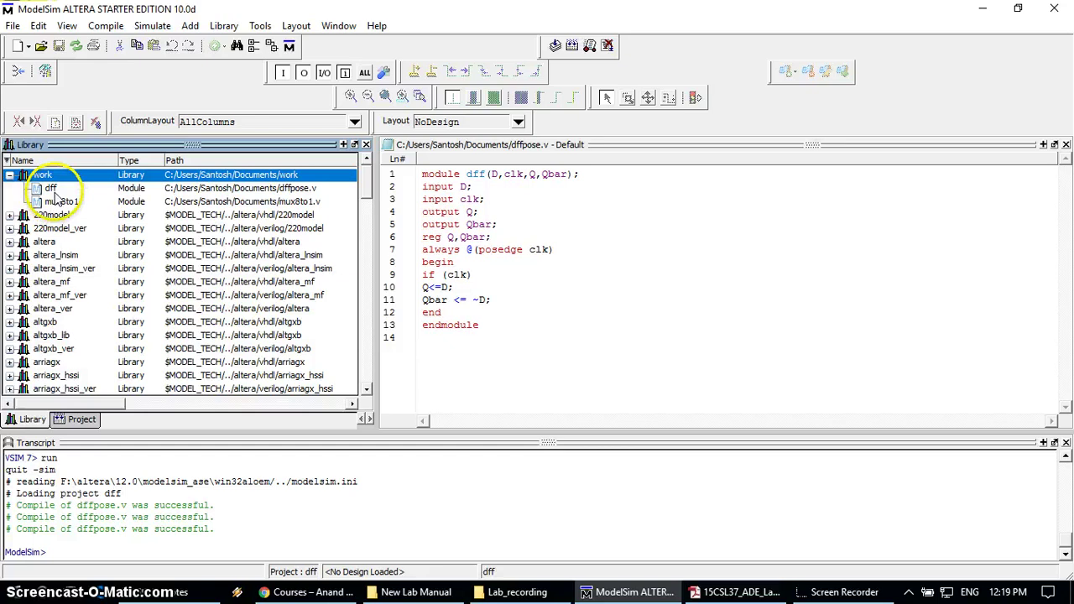
click(59, 203)
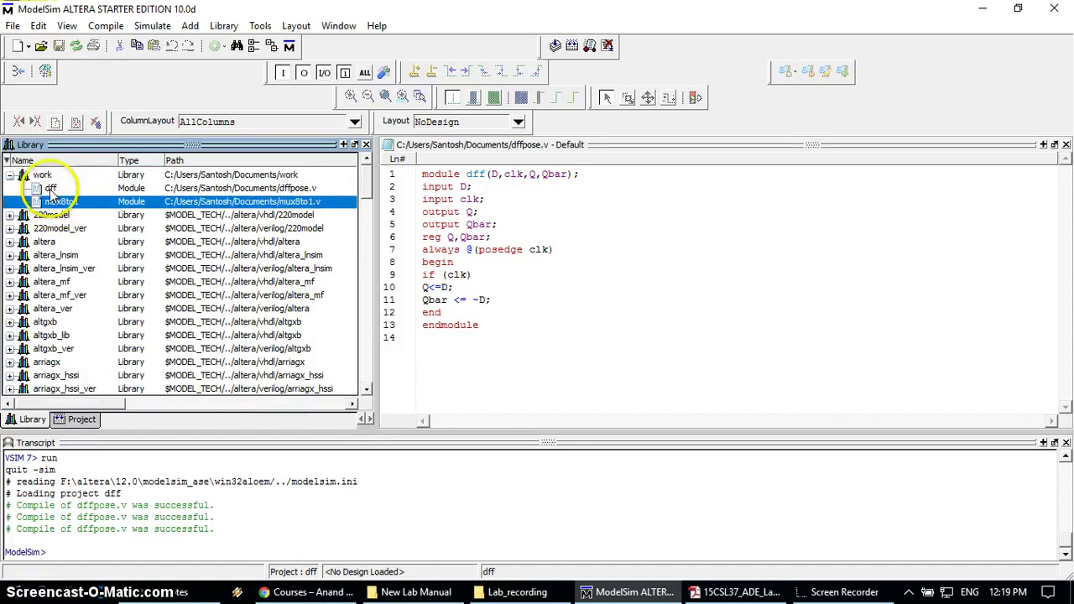
click(51, 188)
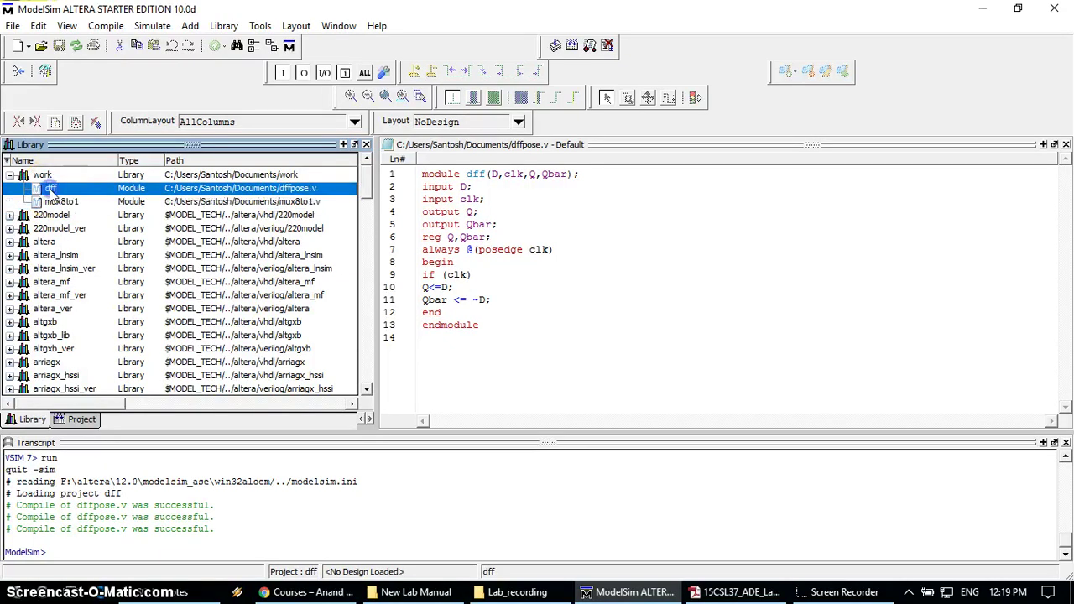
double_click(477, 174)
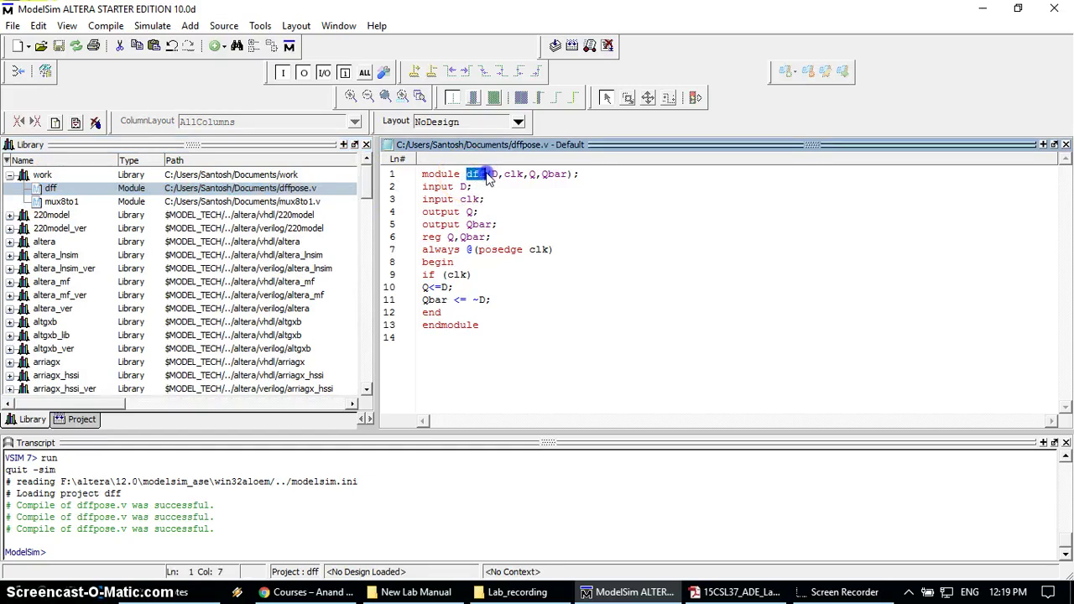
click(51, 189)
right_click(52, 191)
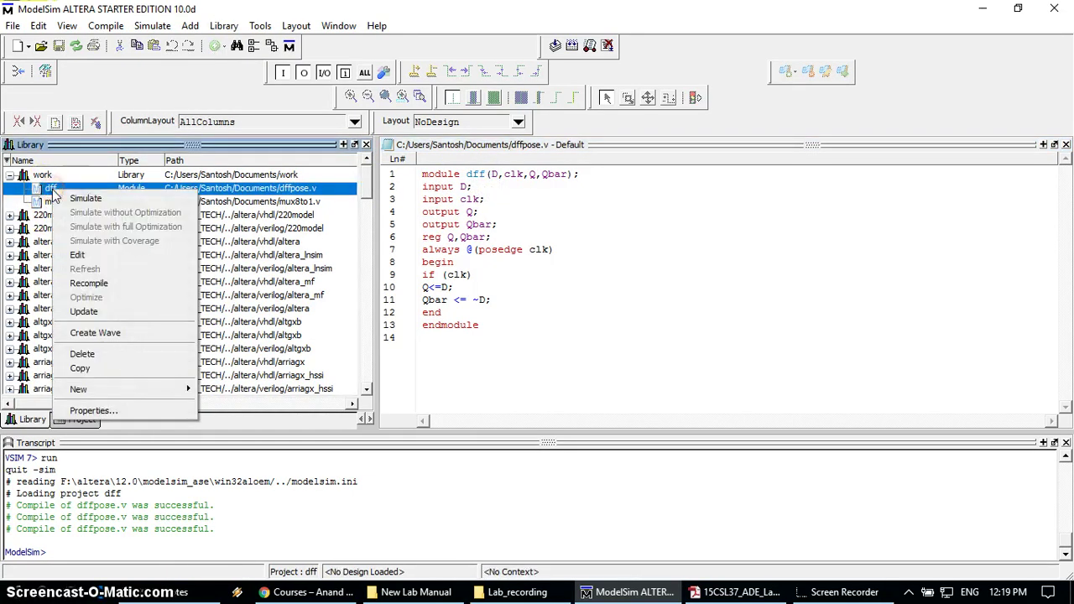
click(72, 199)
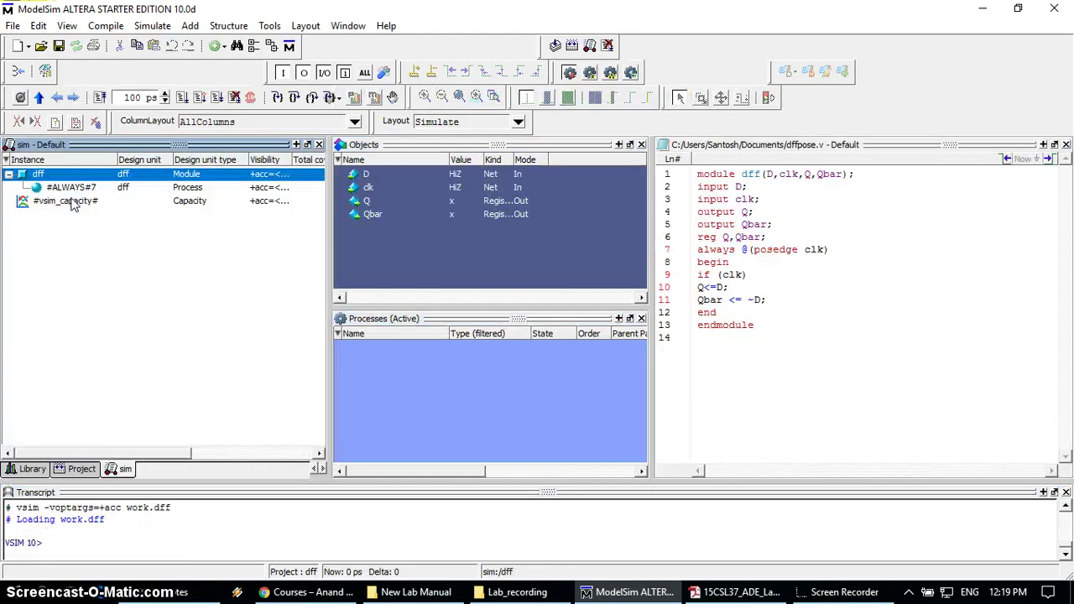
- Add all items in the dff instance region to the Wave window
click(382, 315)
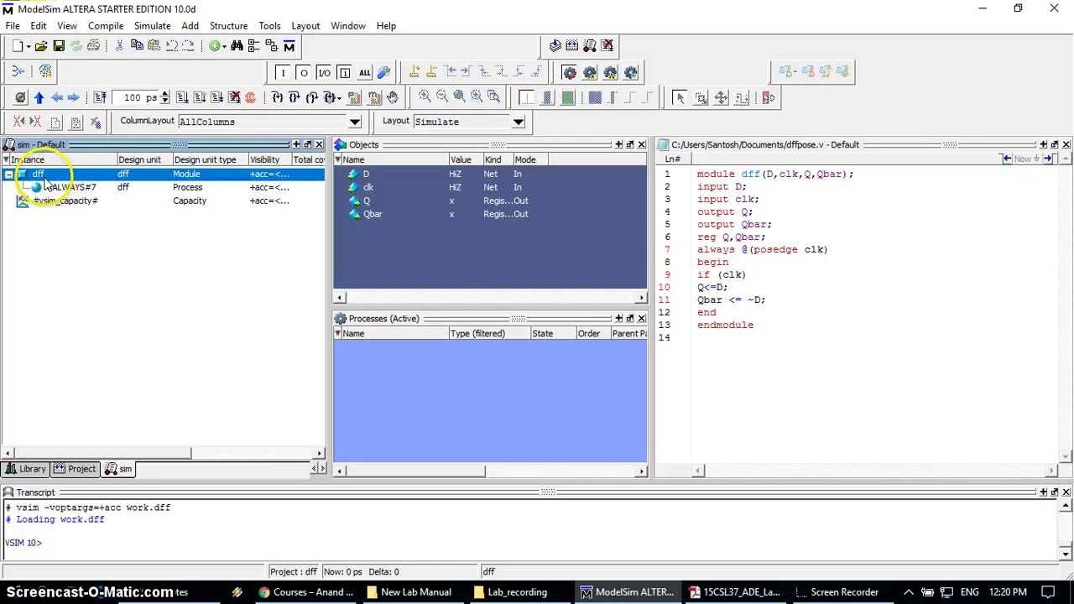
right_click(59, 181)
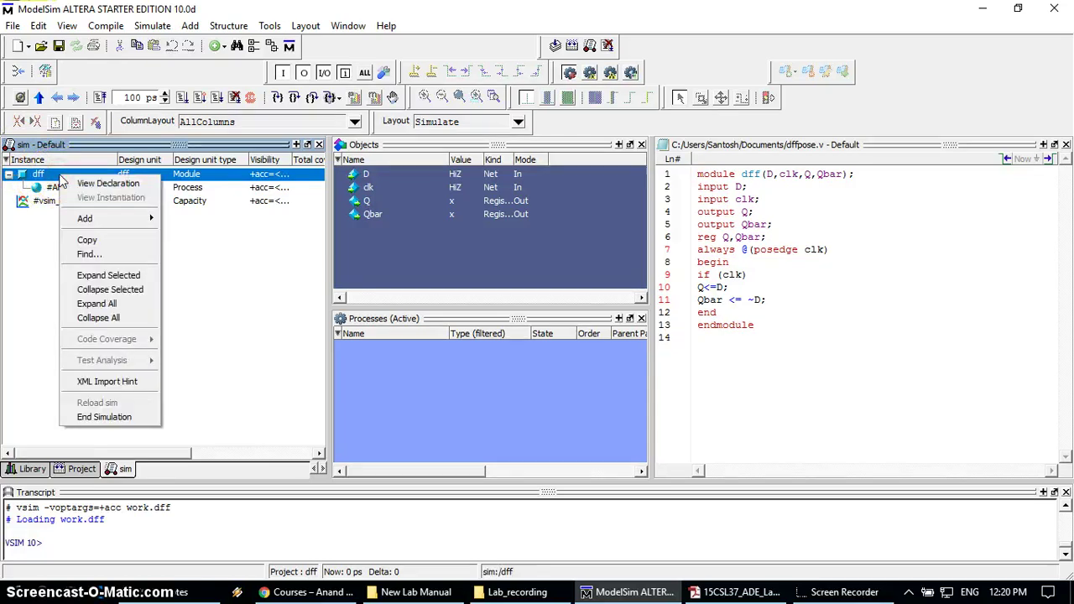
mouse_move(85, 219)
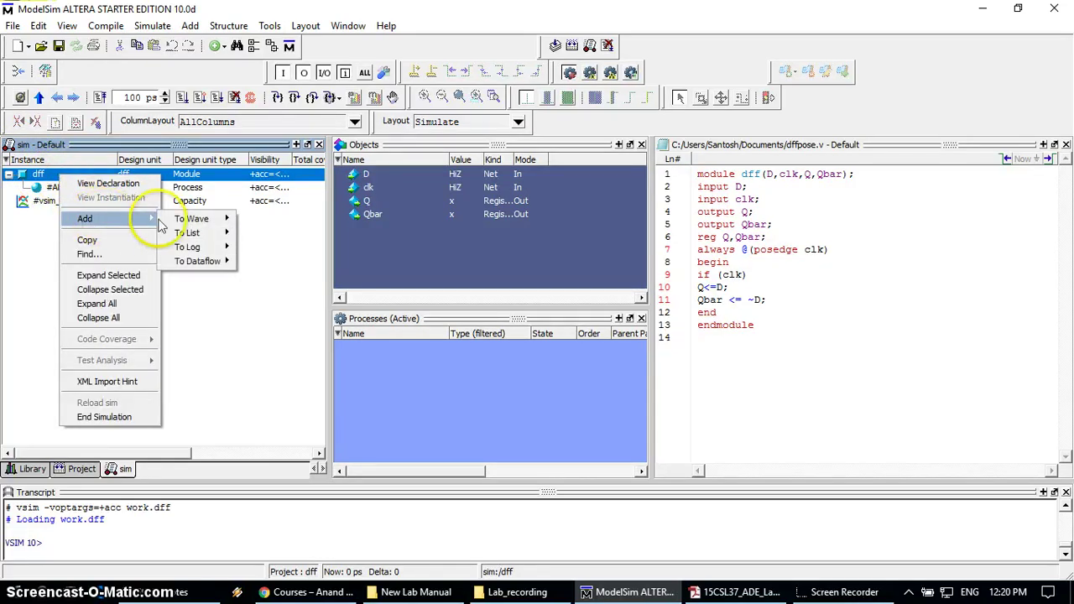
mouse_move(191, 218)
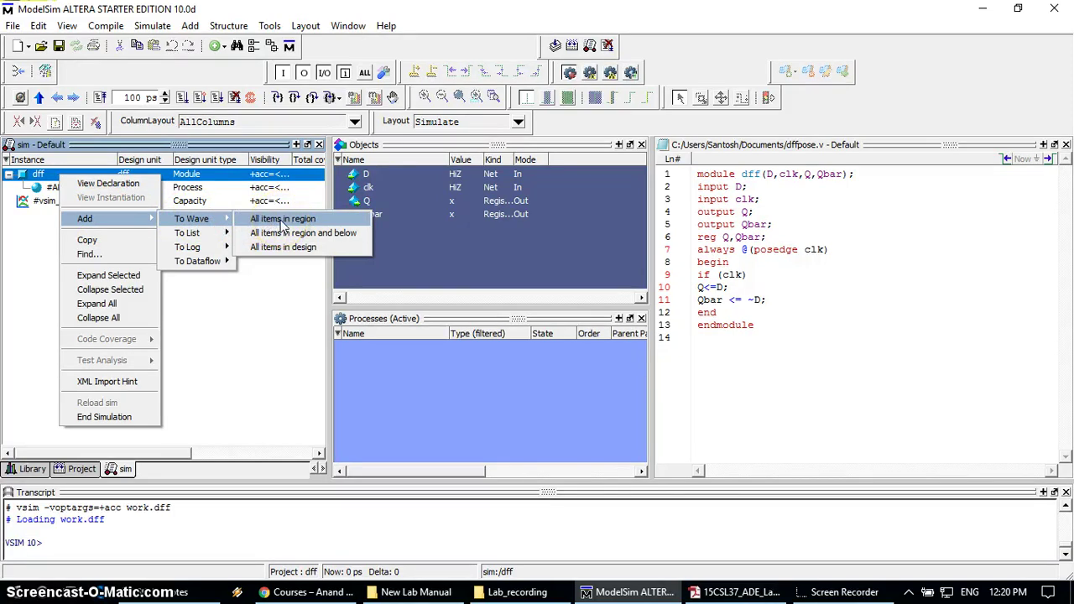
click(282, 219)
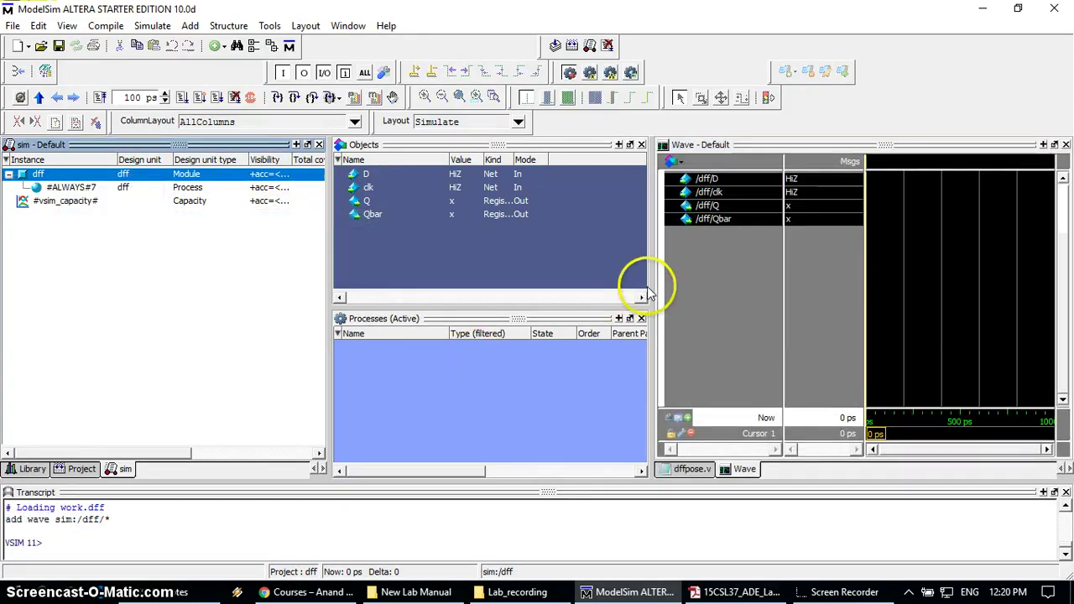
- Widen the Wave pane and inspect the D, clk, Q and Qbar signals
drag(657, 291, 453, 301)
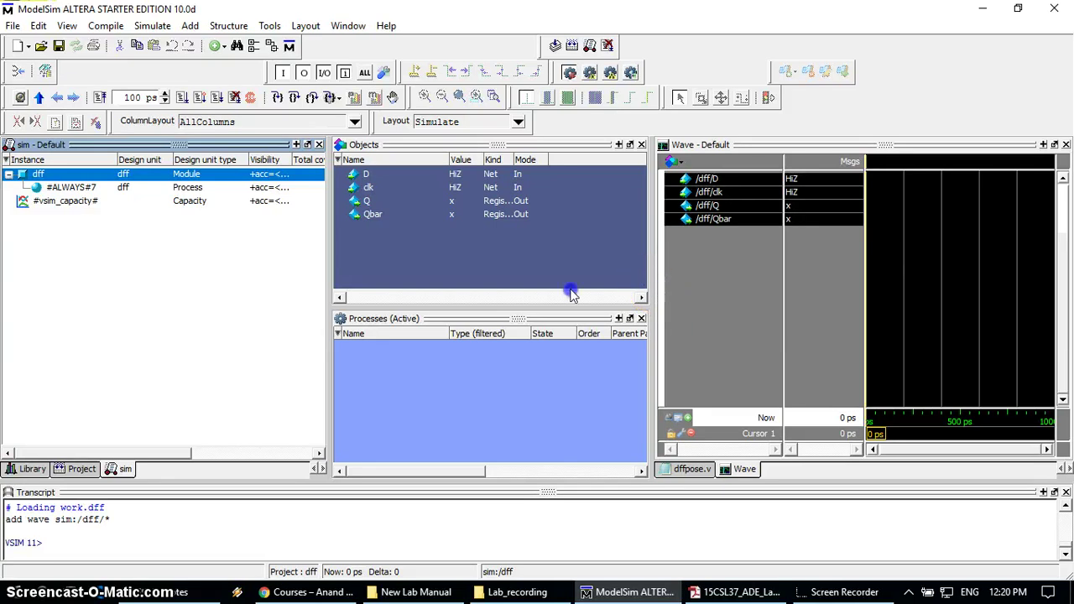
click(530, 241)
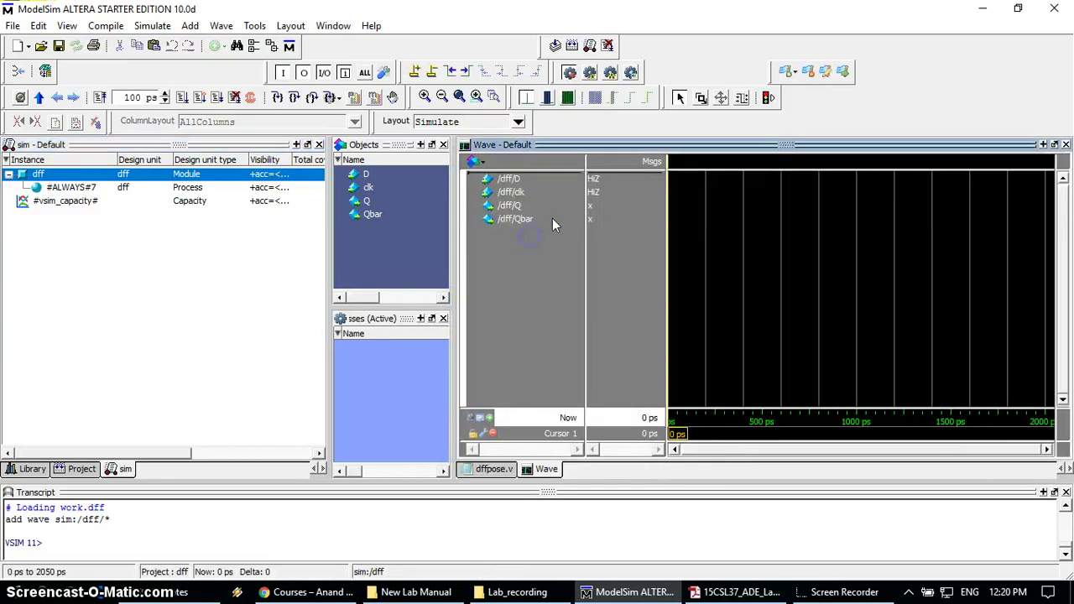
click(512, 179)
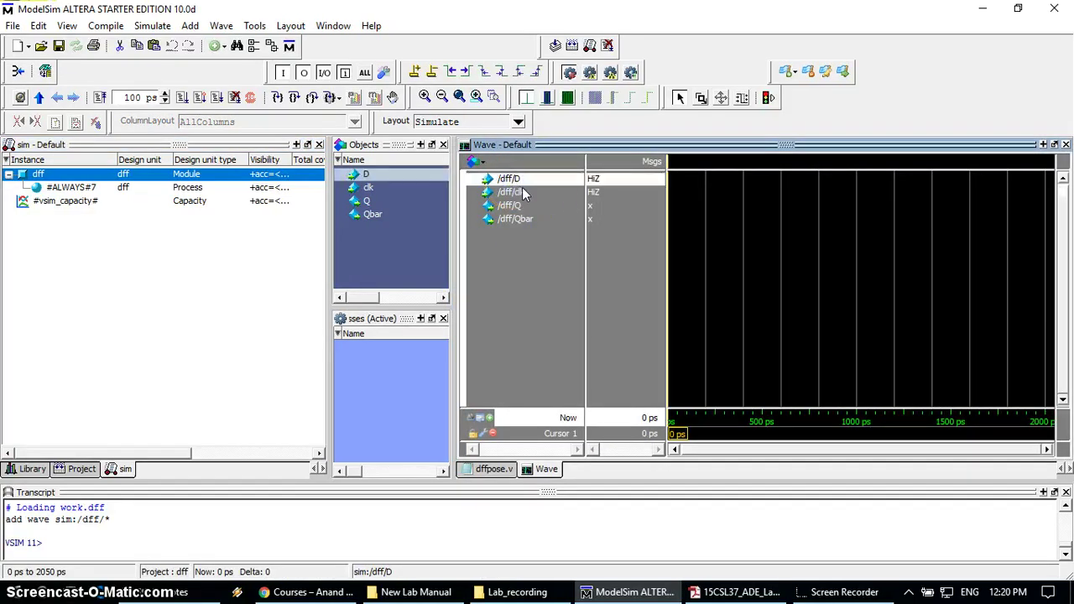
click(521, 191)
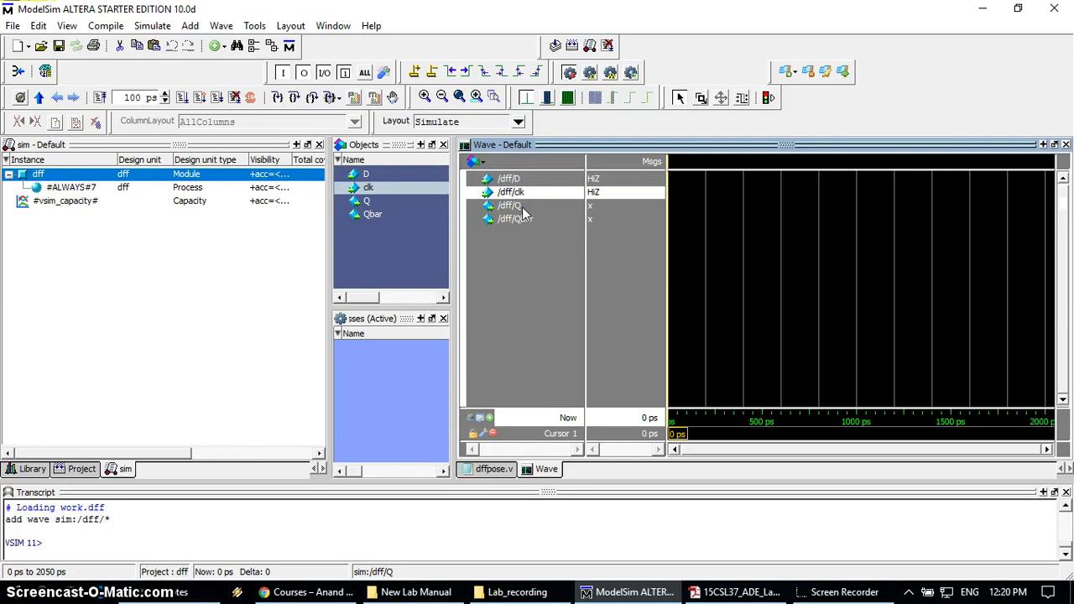
click(521, 206)
click(531, 219)
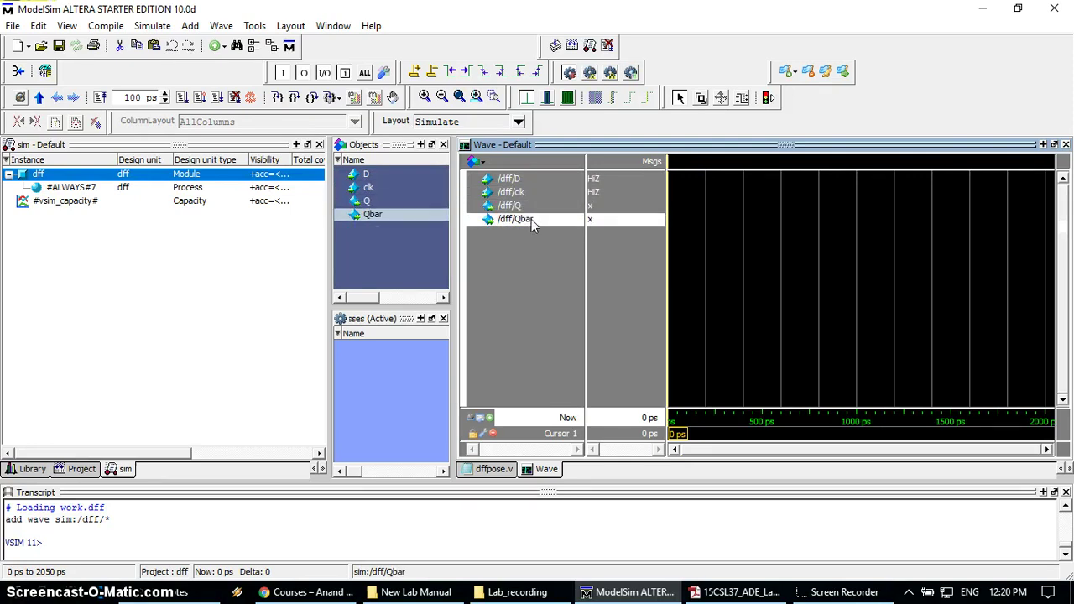
click(508, 179)
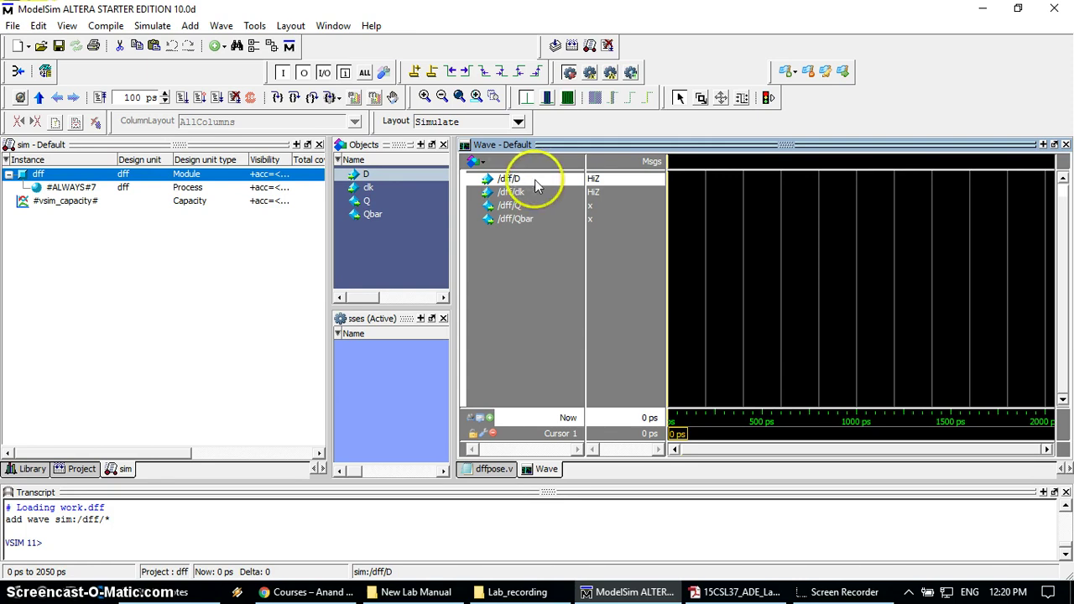
- Force the D signal to a constant 1, replacing its HiZ value
right_click(535, 181)
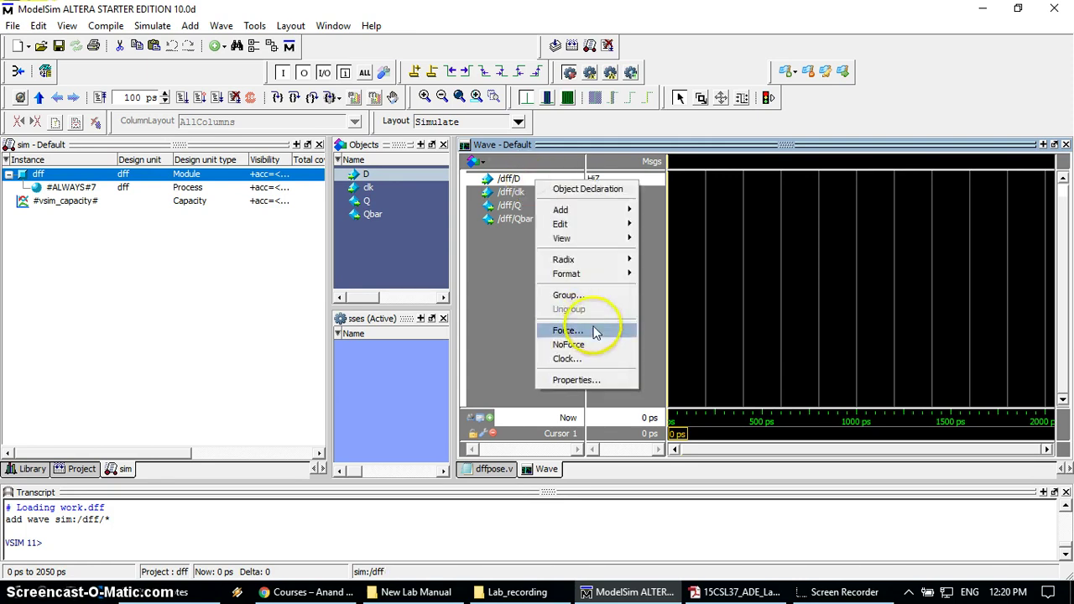
click(589, 330)
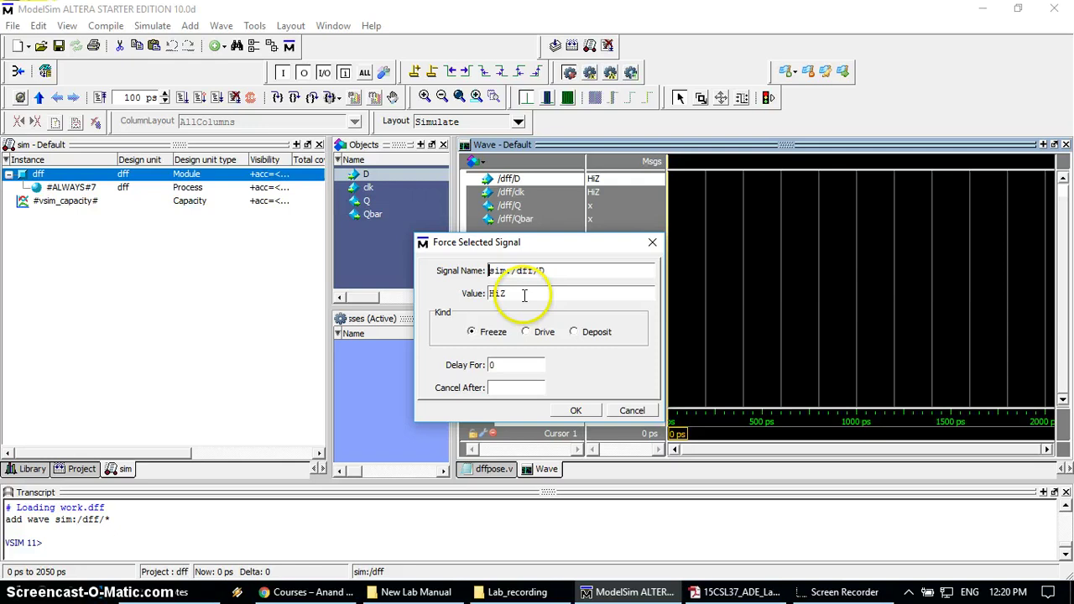
double_click(499, 293)
text(1)
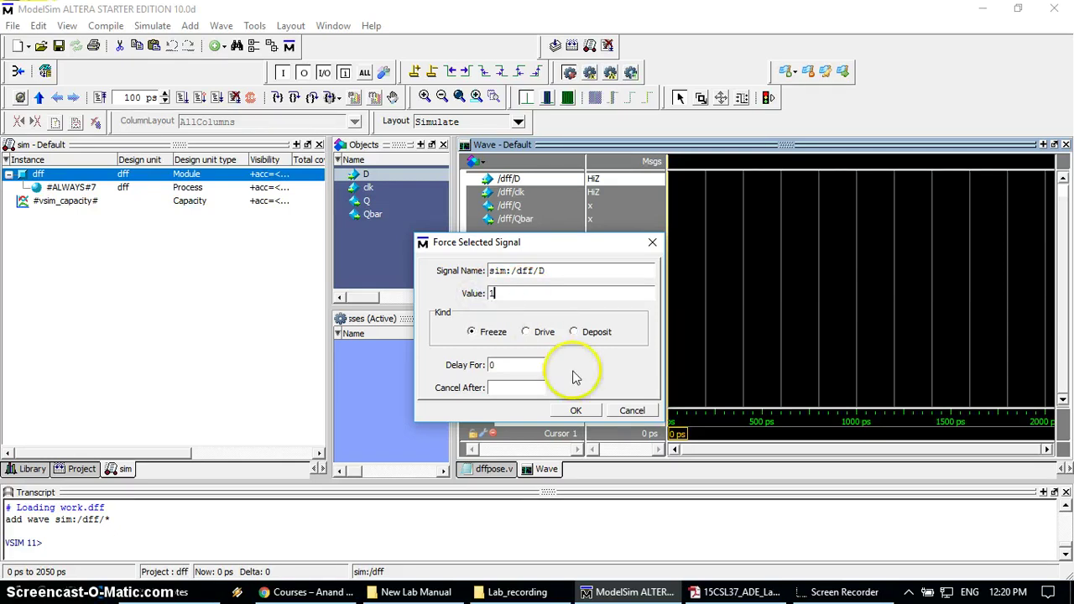
click(576, 411)
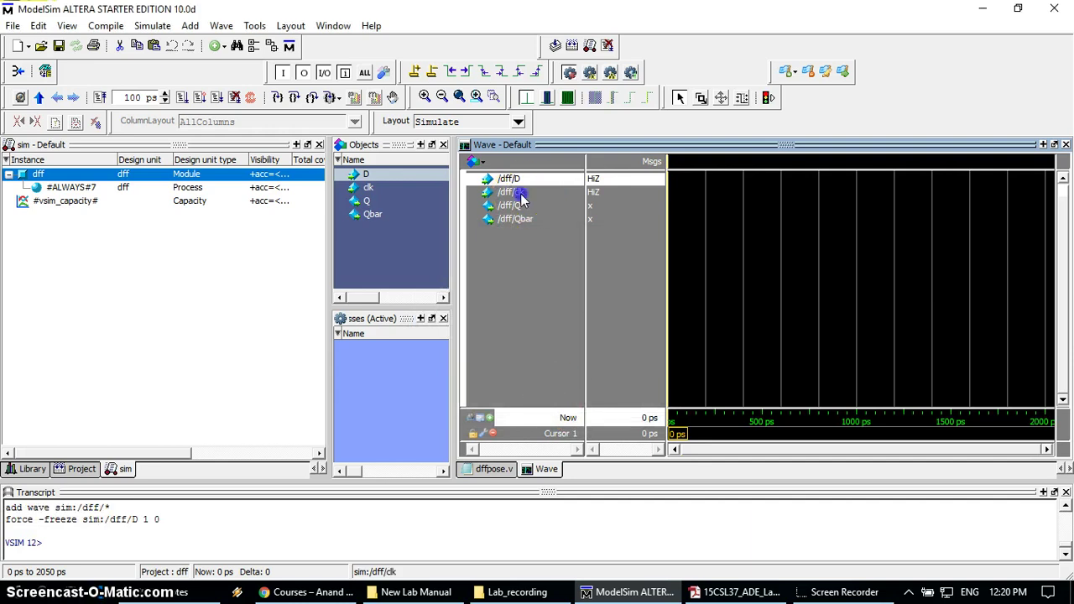
click(520, 195)
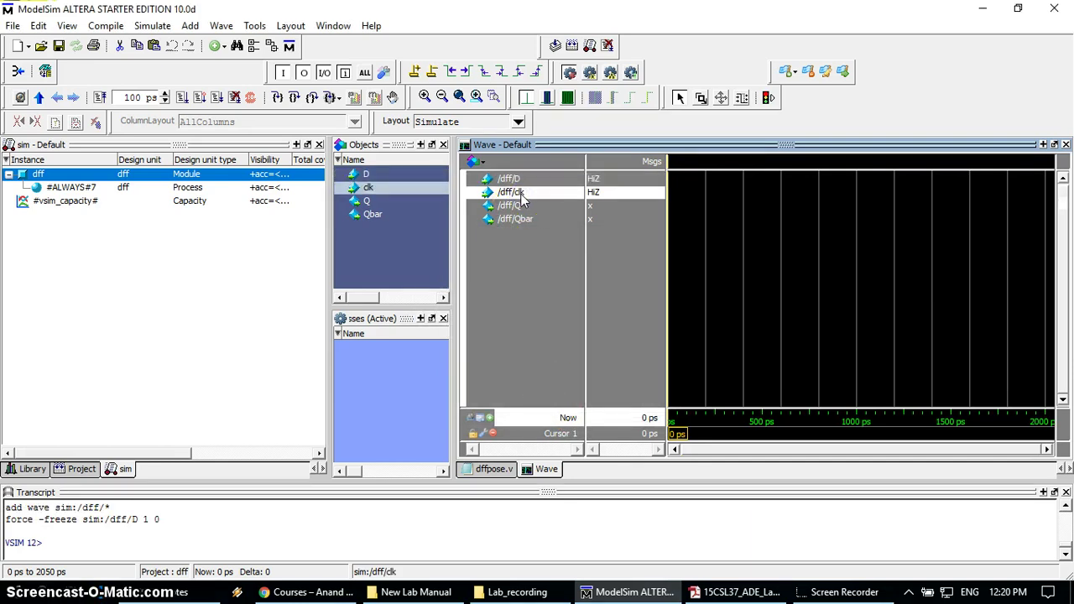
- Make /dff/clk a repeating clock with 100 ps period, 50% duty and rising first edge
right_click(520, 196)
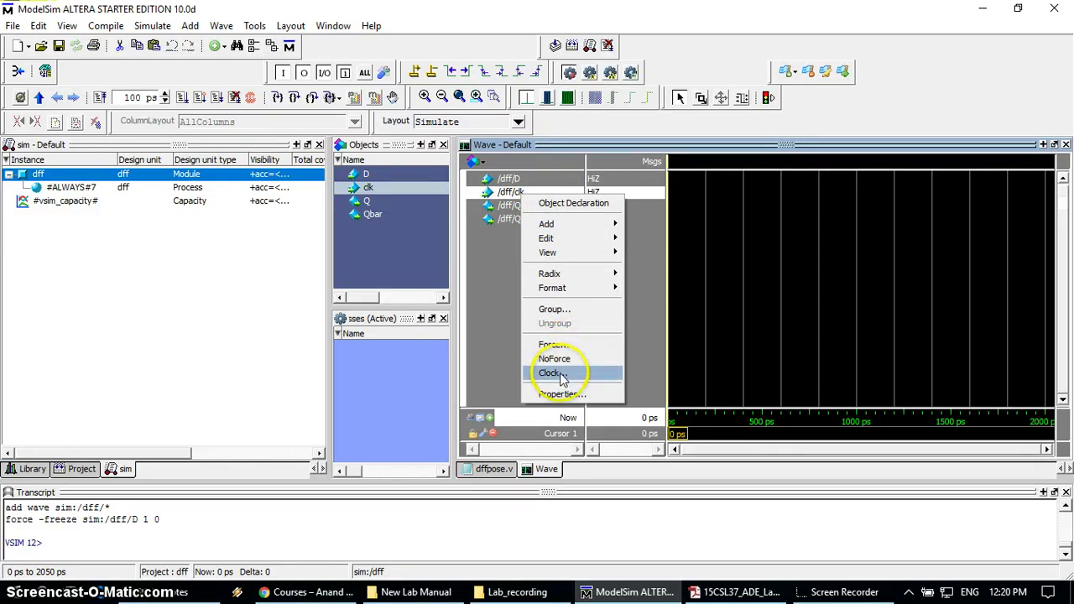
click(583, 379)
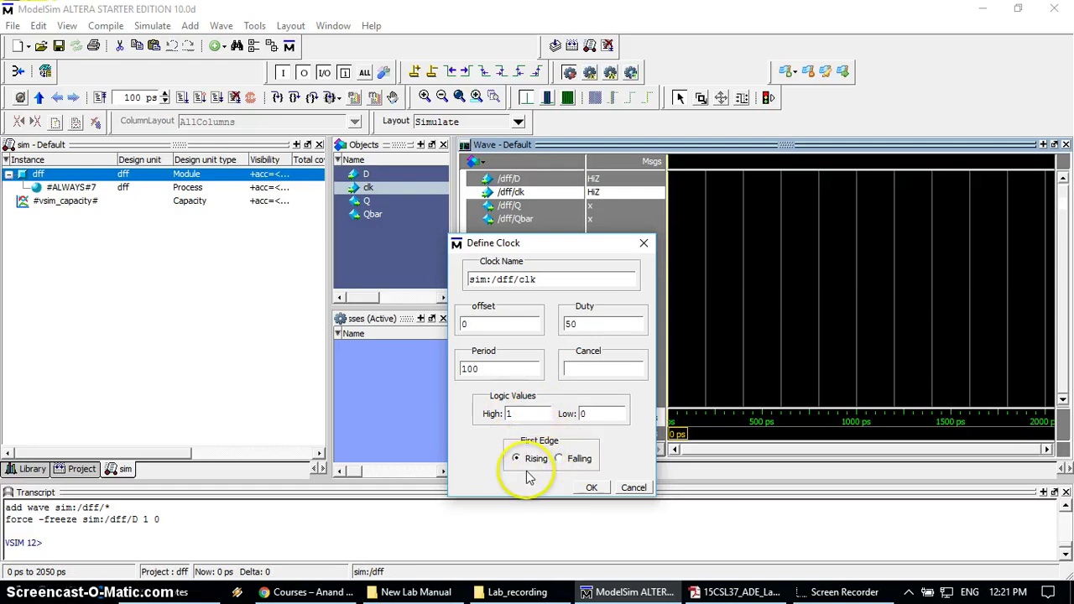
click(590, 489)
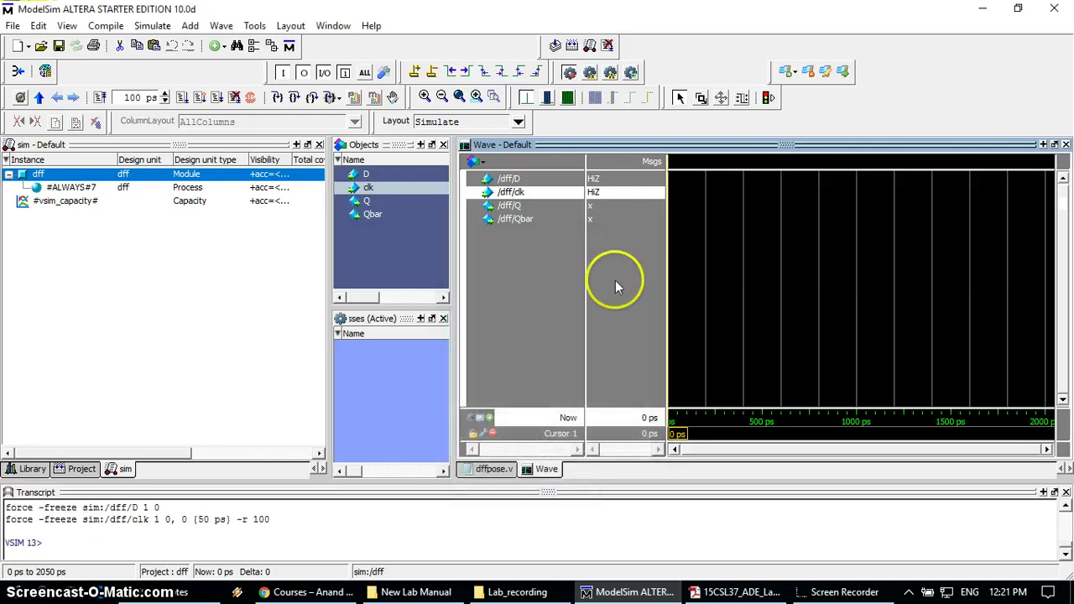
click(519, 179)
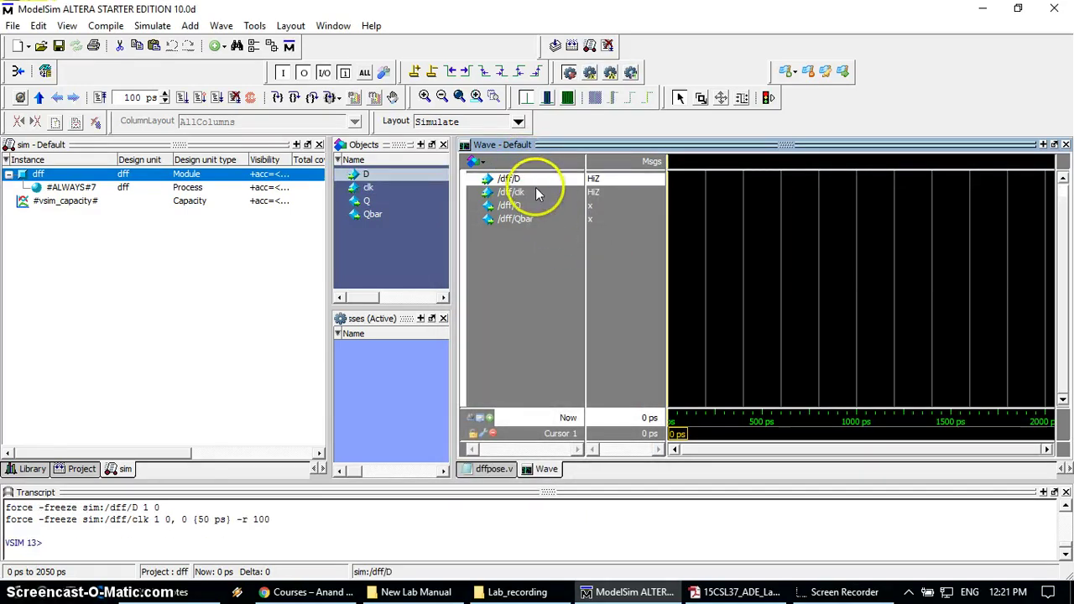
- Run the simulation for 100 ps with Simulate > Run > Run 100
click(537, 192)
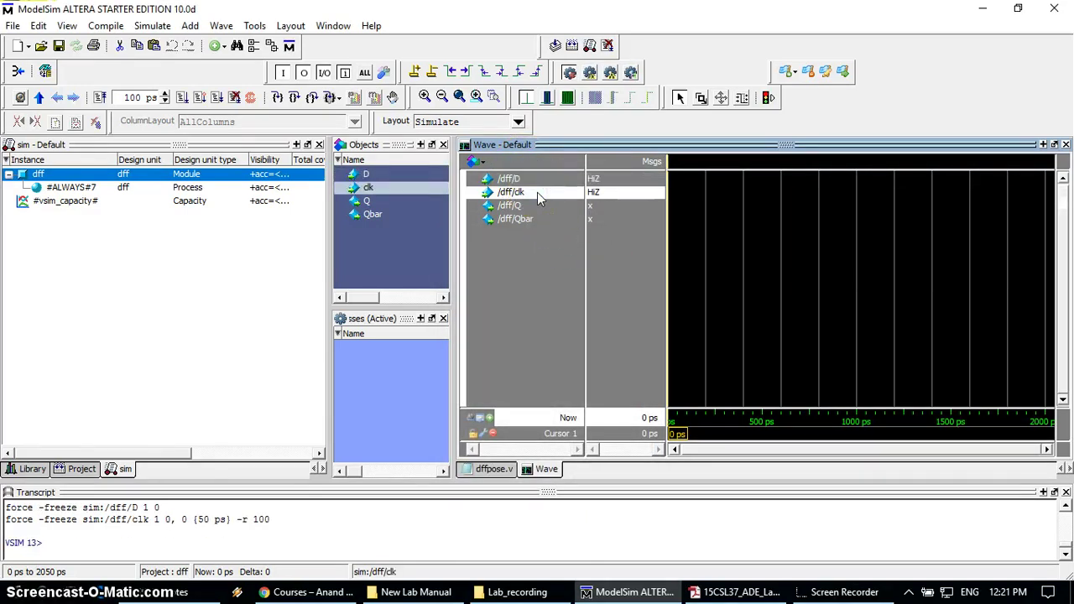
click(153, 26)
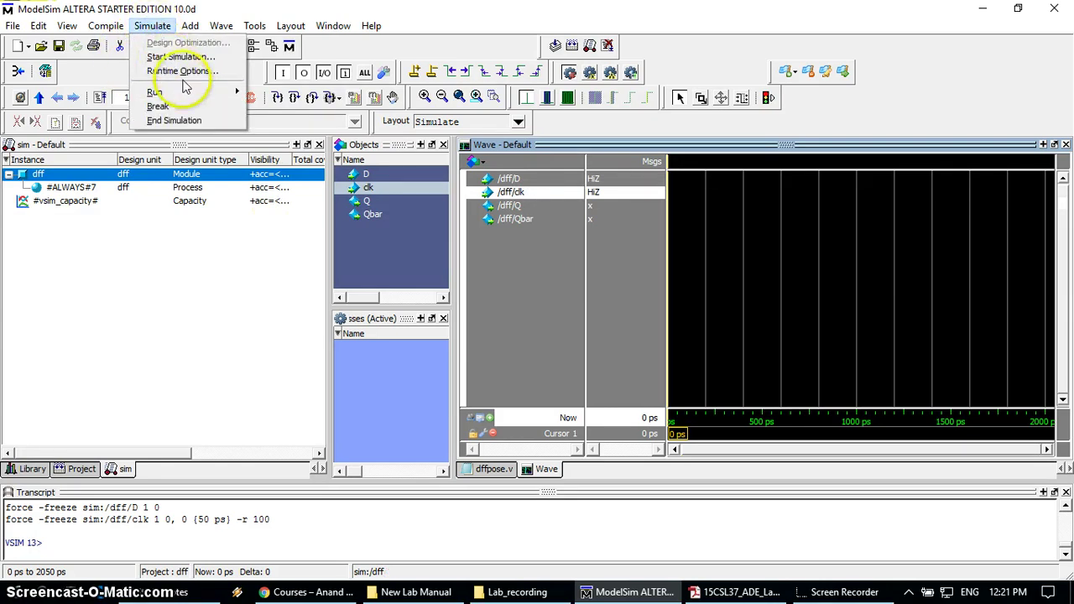
mouse_move(155, 92)
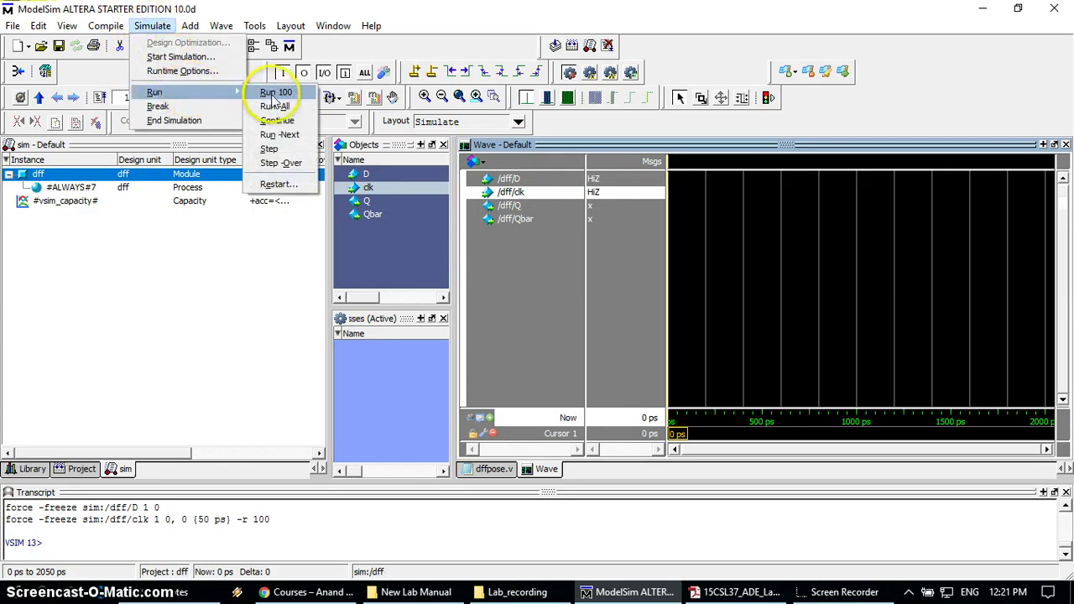
click(272, 96)
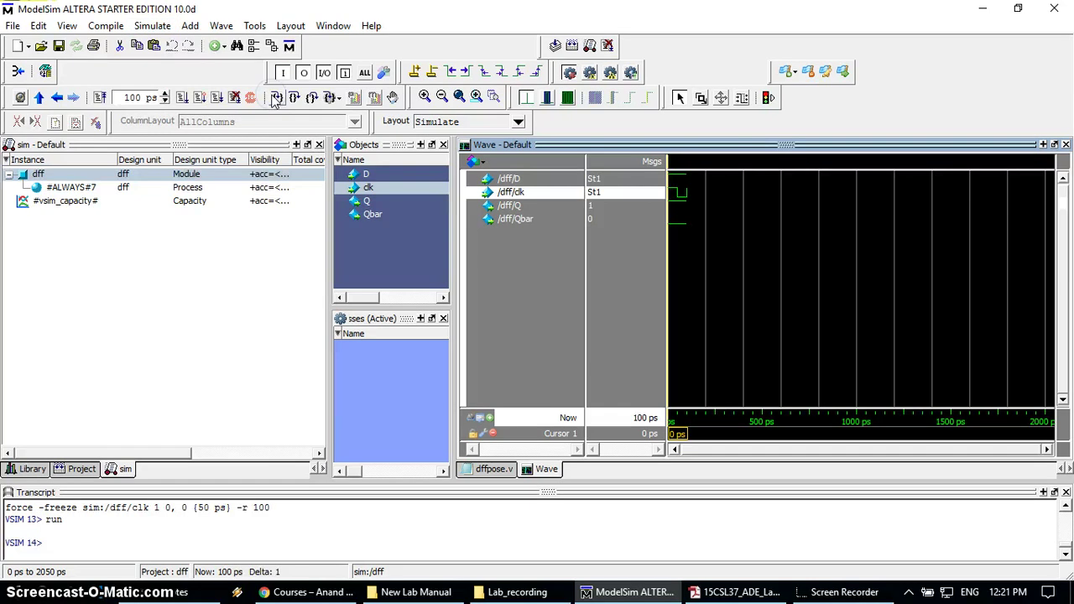
- Widen the Objects and Wave panes by dragging their dividers
click(677, 210)
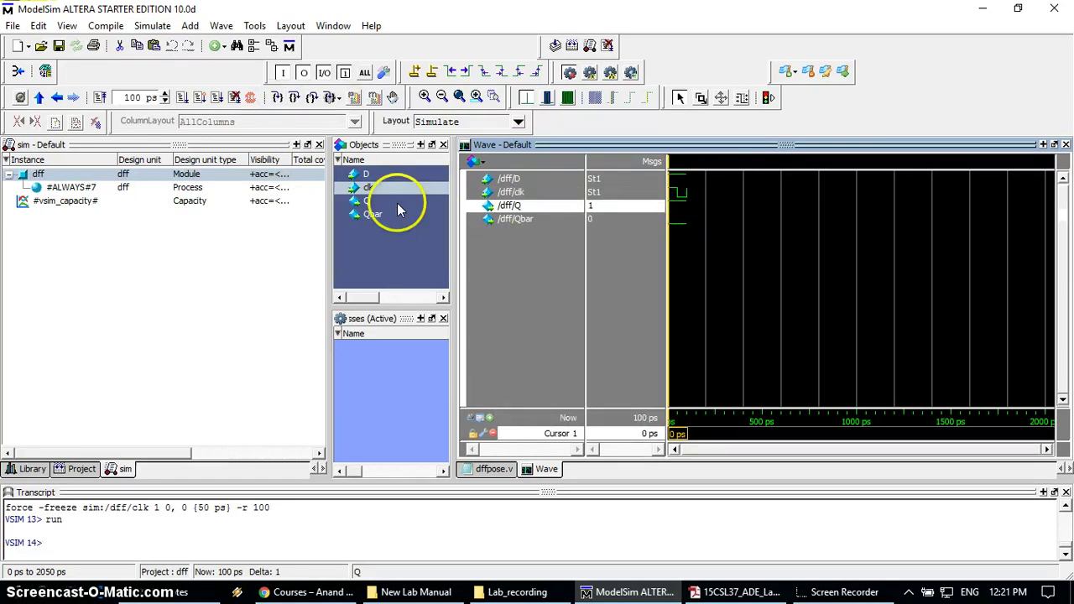
drag(330, 236, 192, 241)
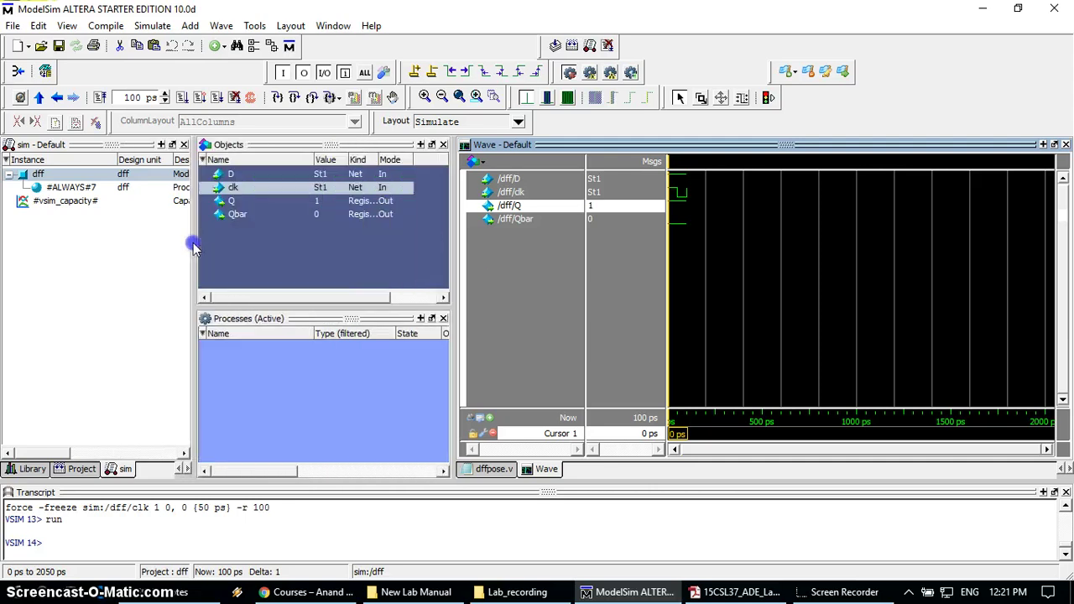
drag(453, 249, 345, 241)
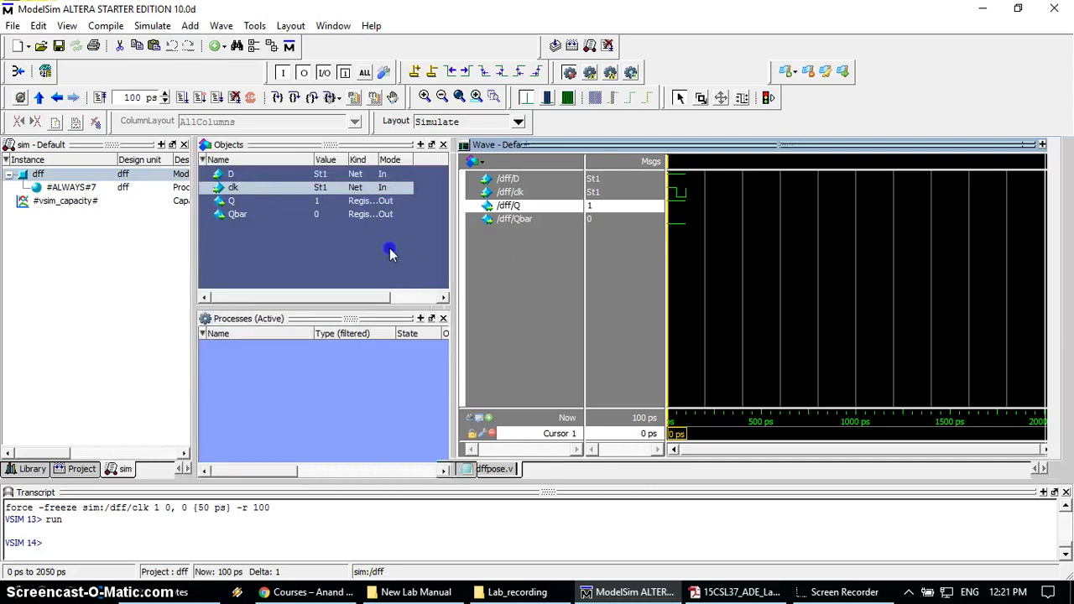
- Zoom in on the waveform start and move Cursor 1 to 68 ps to read clk, D, Q, Qbar
click(424, 98)
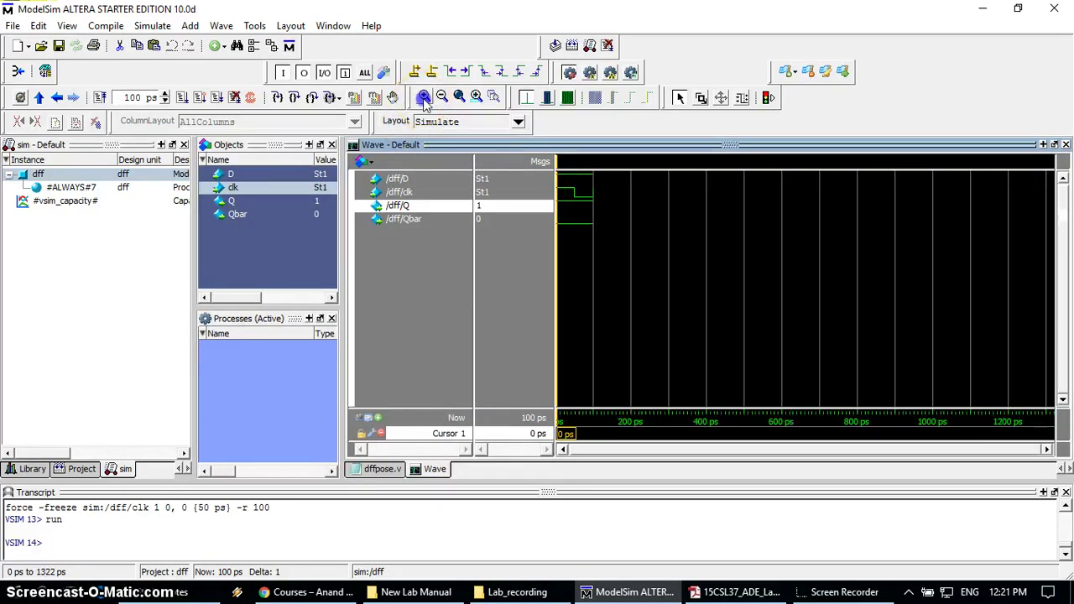
click(425, 97)
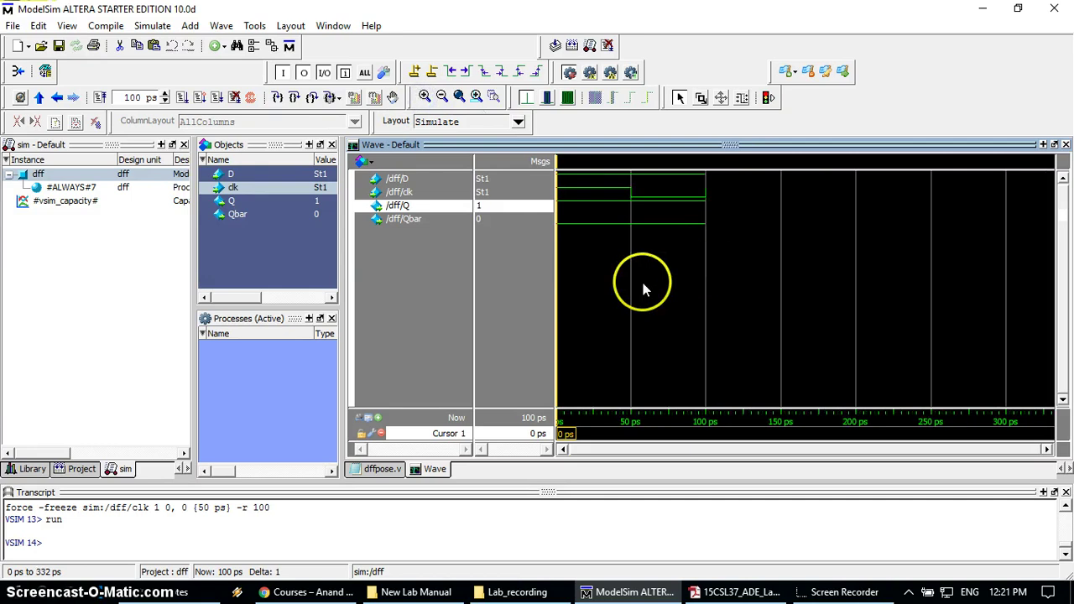
click(590, 222)
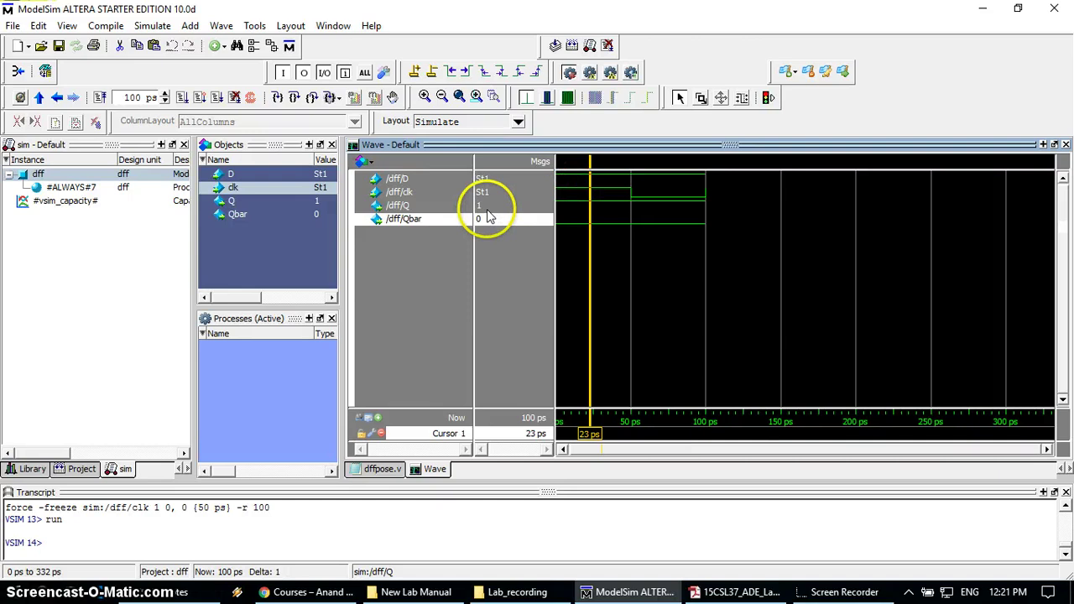
drag(485, 205, 488, 219)
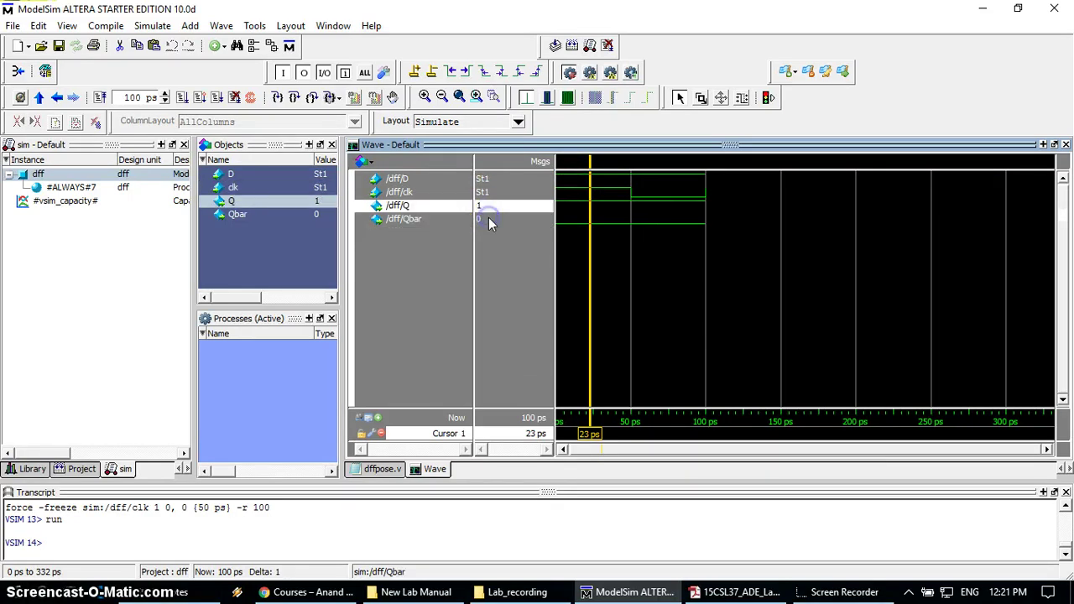
click(658, 208)
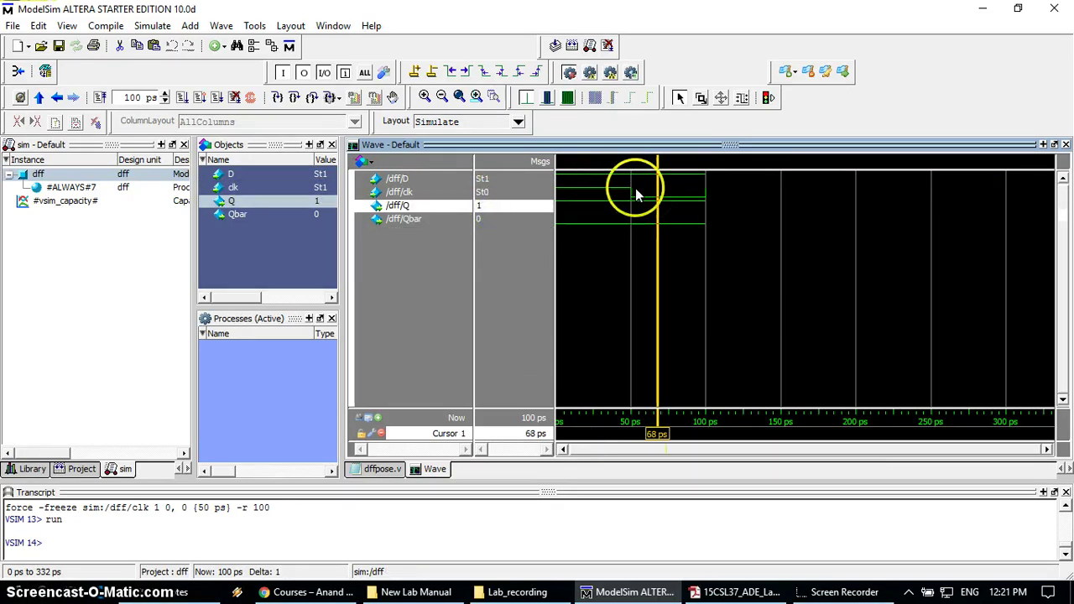